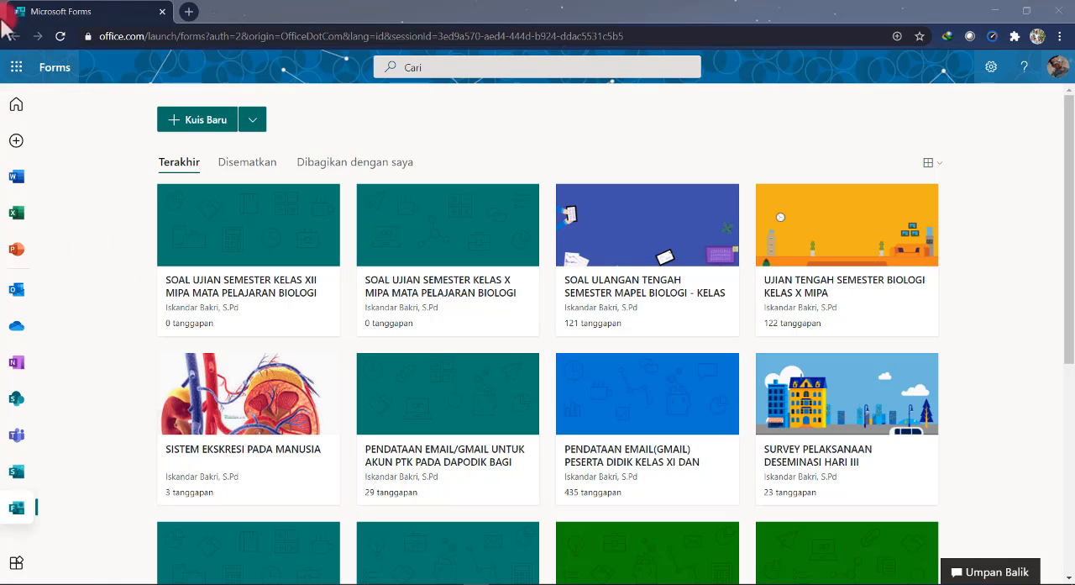
{"action": "left_click", "coordinate": [20, 67]}
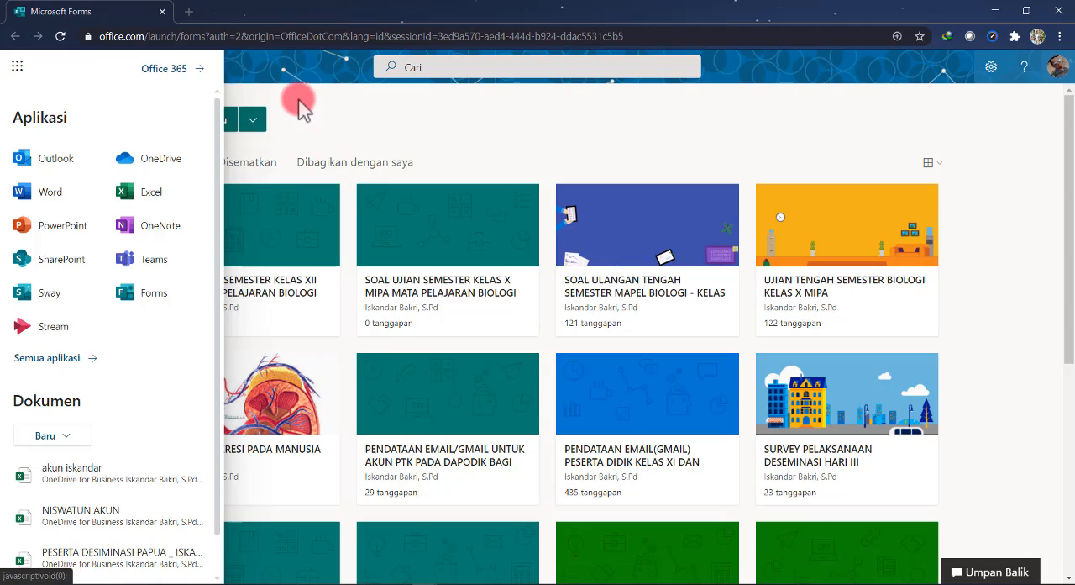
{"action": "left_click", "coordinate": [309, 72]}
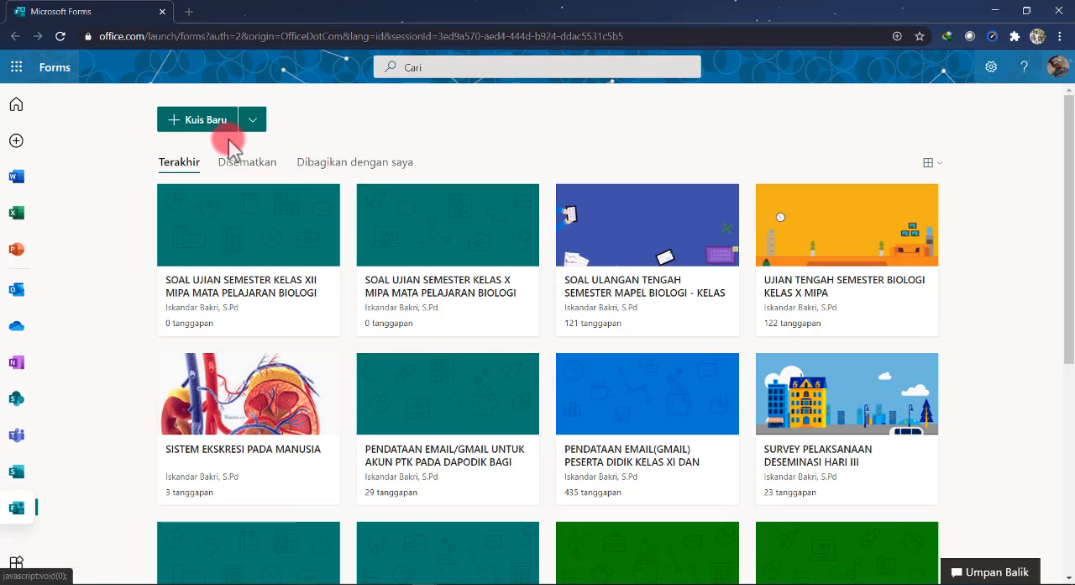
Create a new quiz titled "Soal Ujian Semster Kelas X" with the description "Soal ini diberika untuk diujikan bagi PD Kelas X MIPA"
{"action": "left_click", "coordinate": [212, 119]}
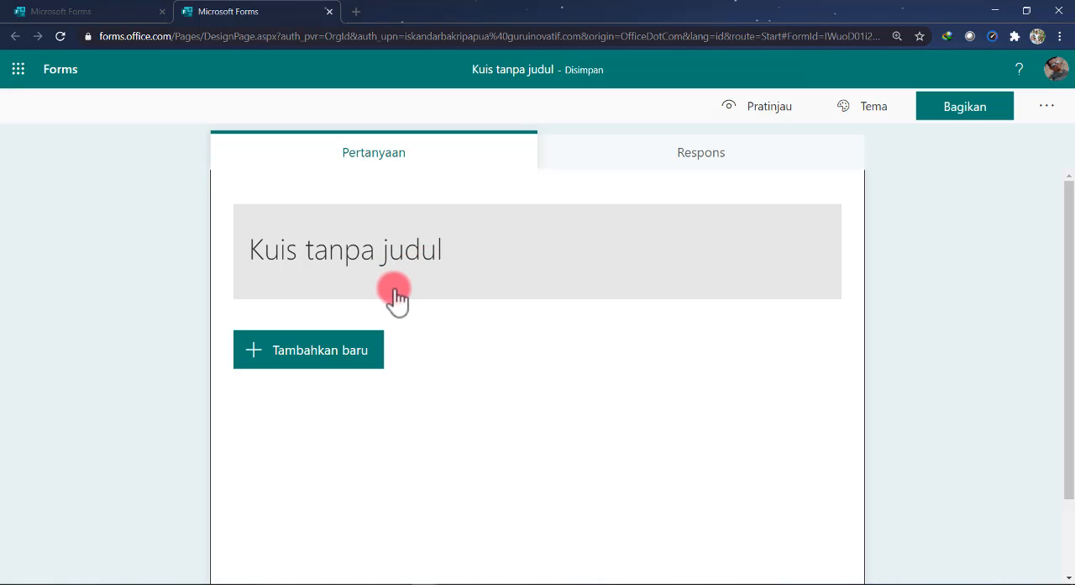
{"action": "left_click", "coordinate": [434, 265]}
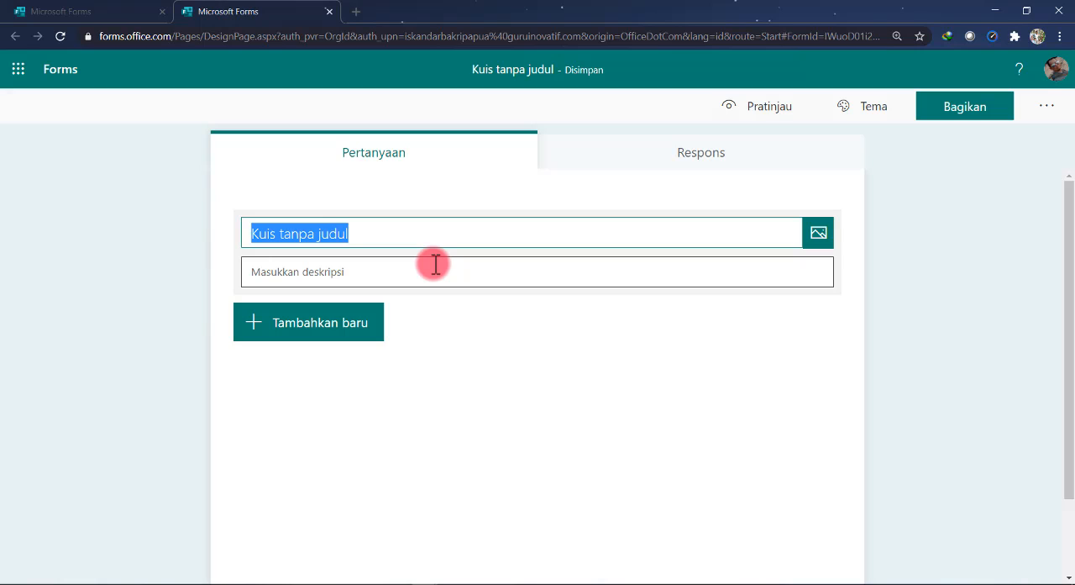
{"action": "type", "text": "Soal Ujian Semster Kelas X"}
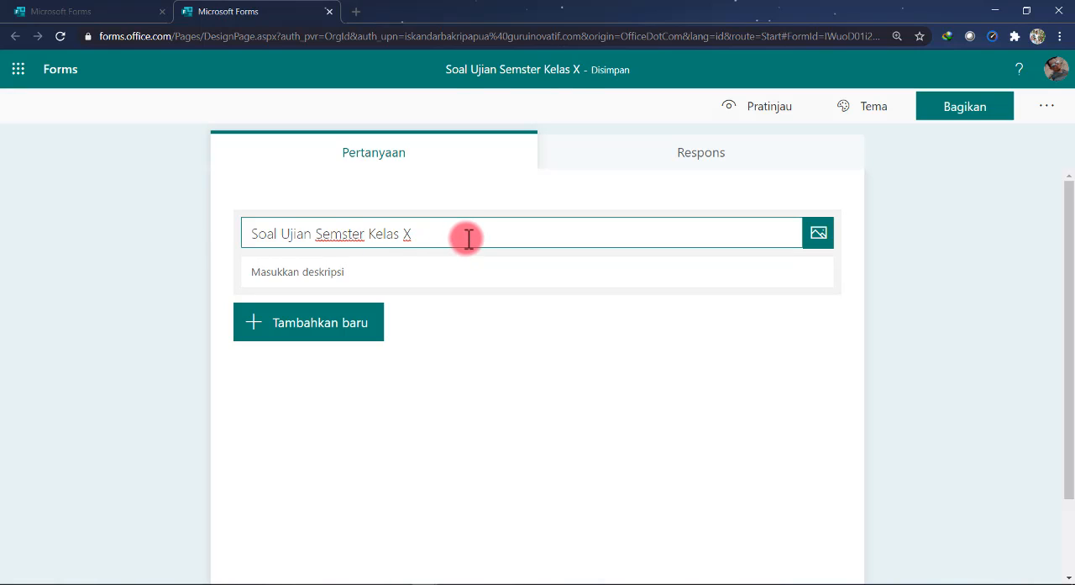
{"action": "left_click", "coordinate": [374, 269]}
{"action": "type", "text": "Di"}
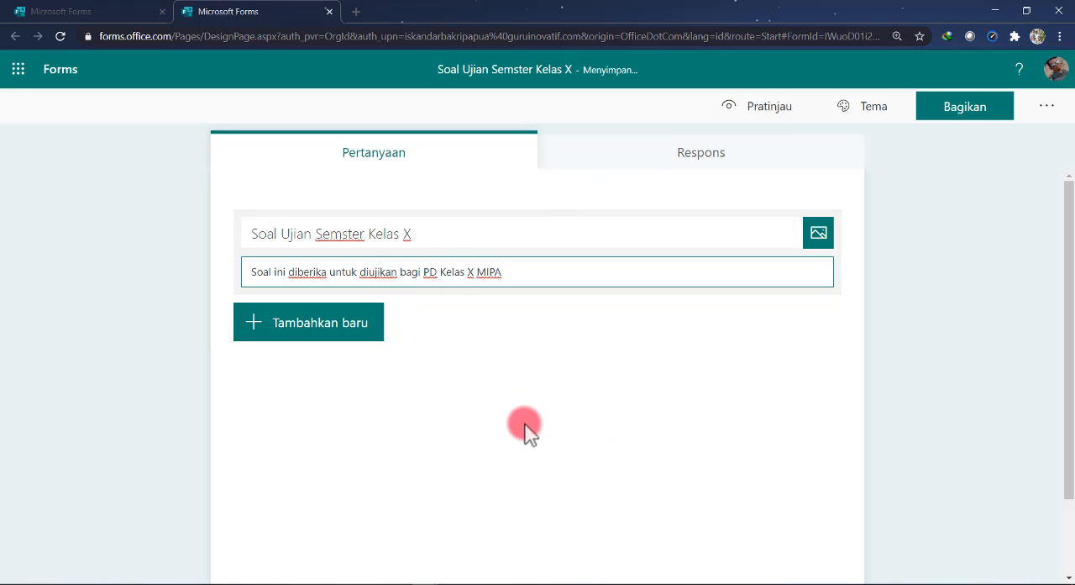
{"action": "left_click", "coordinate": [553, 346]}
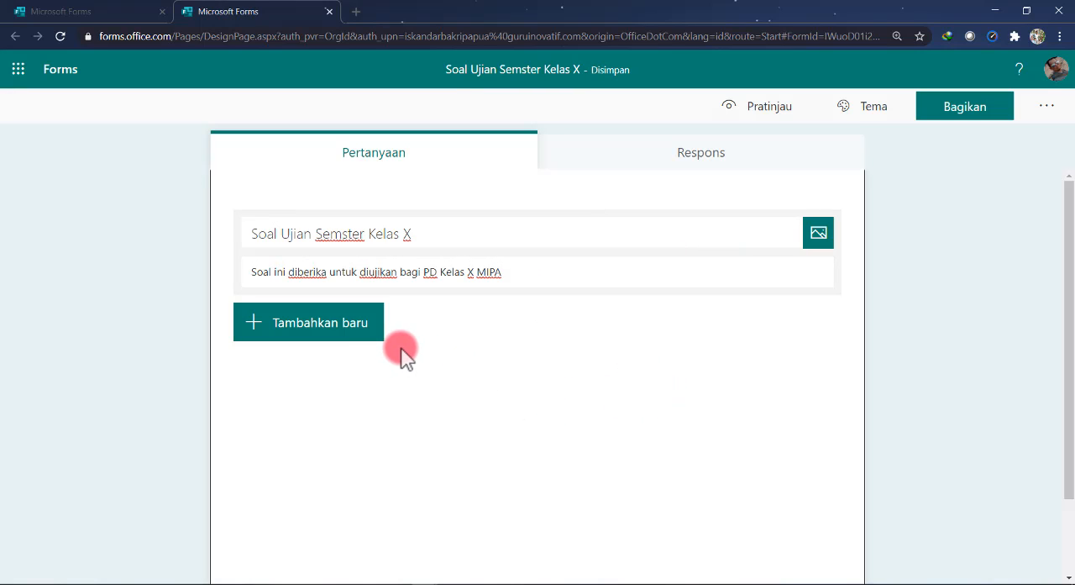
Add a text question "Nama Peserta Didik" as the first question and make it required
{"action": "scroll", "coordinate": [379, 356], "scroll_direction": "down", "scroll_amount": 1}
{"action": "scroll", "coordinate": [380, 356], "scroll_direction": "up", "scroll_amount": 1}
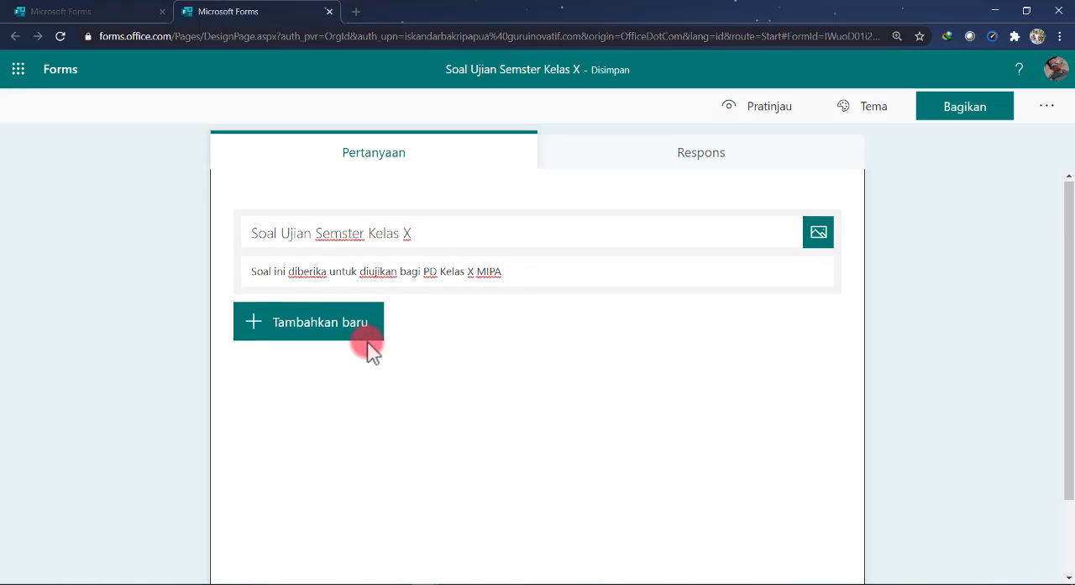
{"action": "left_click", "coordinate": [344, 334]}
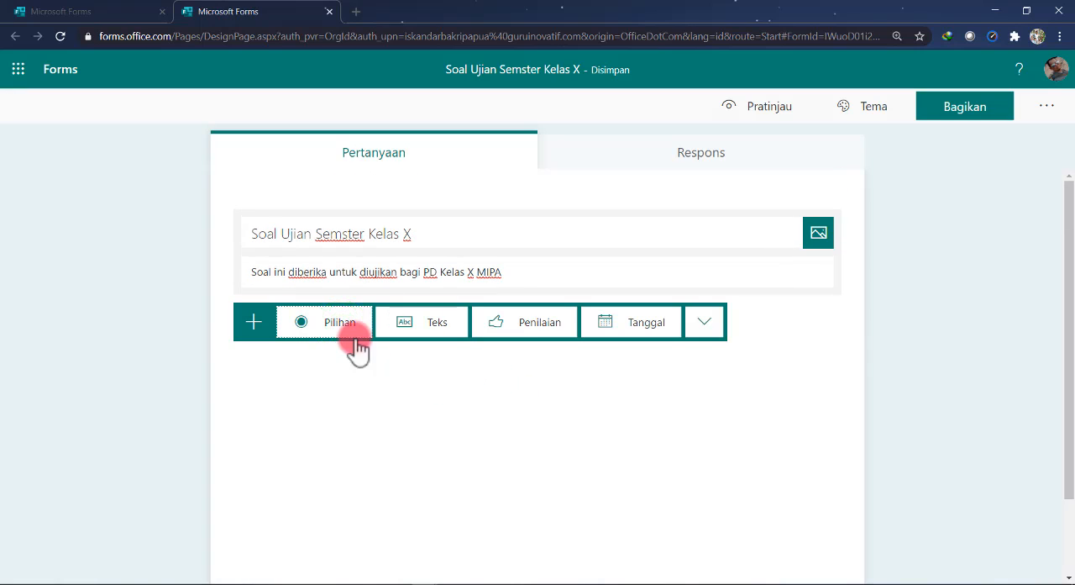
{"action": "left_click", "coordinate": [426, 393]}
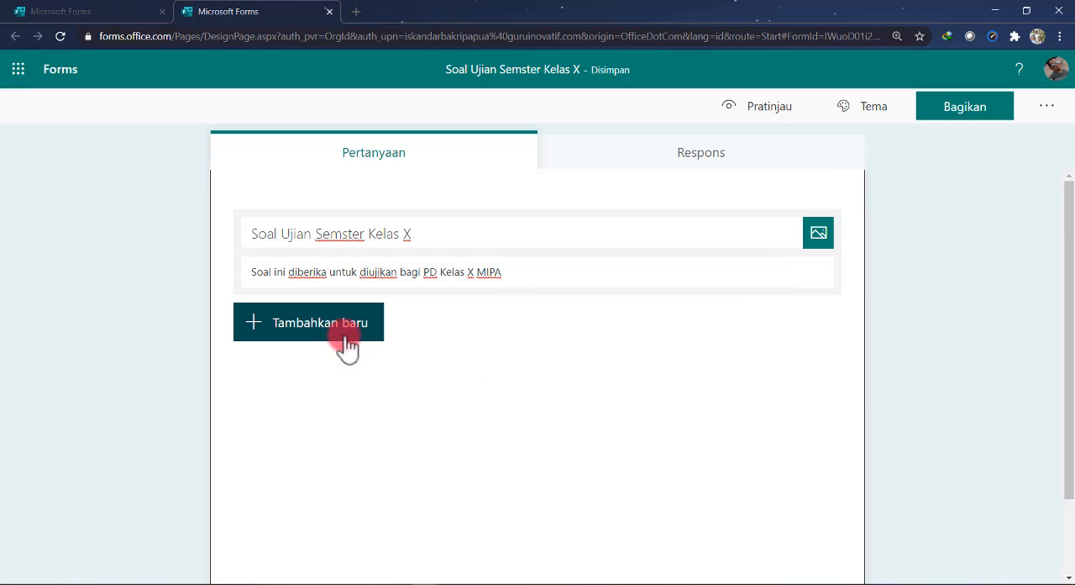
{"action": "left_click", "coordinate": [347, 342]}
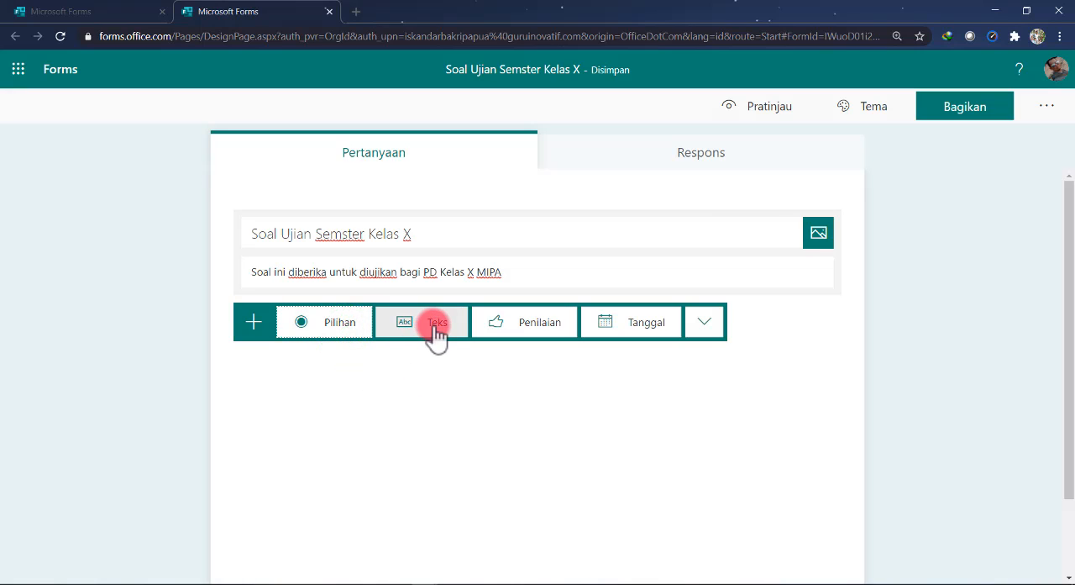
{"action": "left_click", "coordinate": [436, 340]}
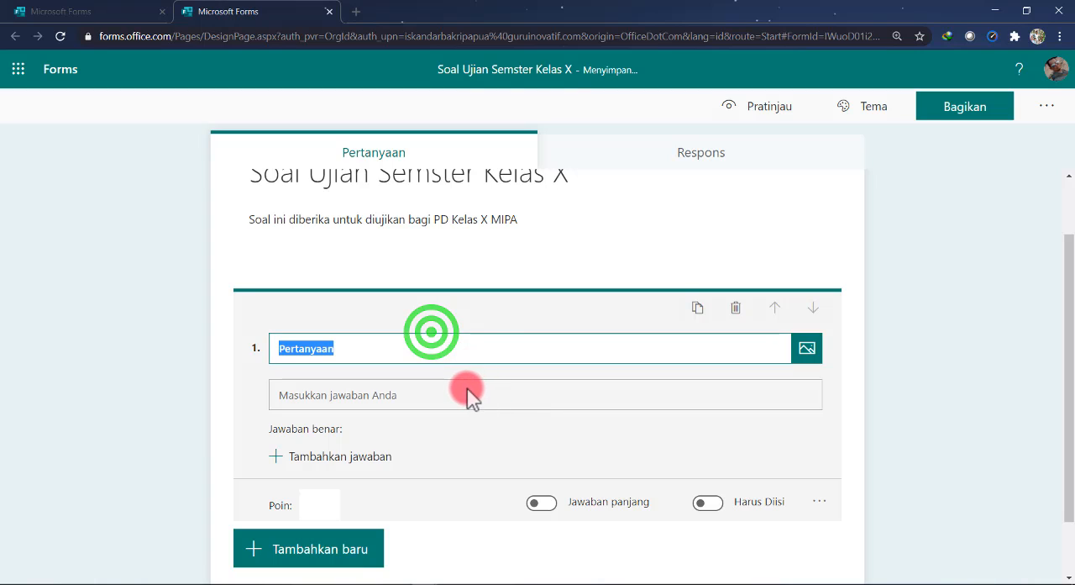
{"action": "type", "text": "Nama Pes"}
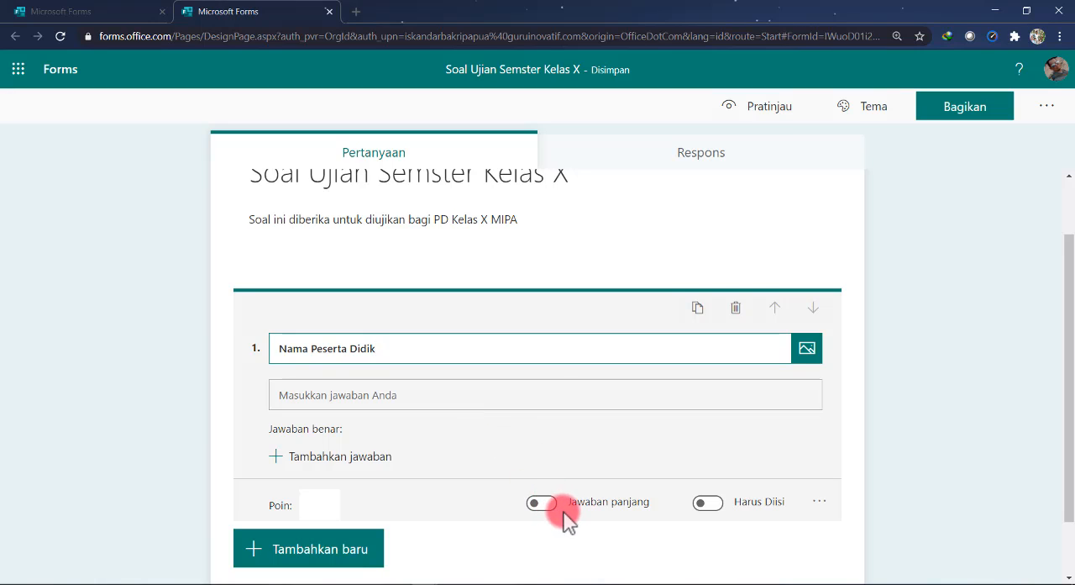
{"action": "left_click", "coordinate": [710, 504]}
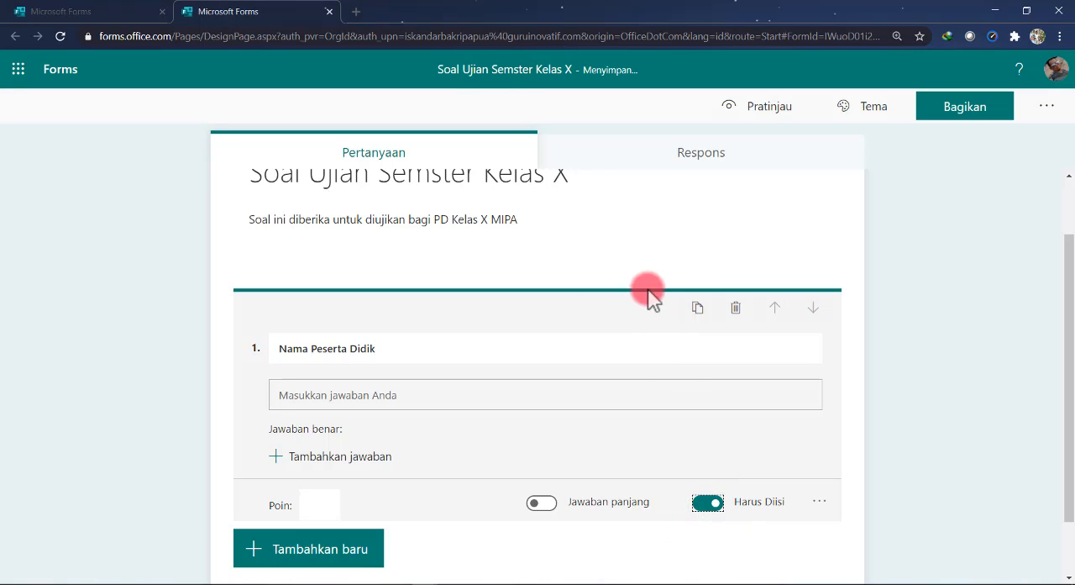
Add a choice question "Kelas" with "X MIPA 1" and "X MIPA 2" as its first two options
{"action": "scroll", "coordinate": [476, 379], "scroll_direction": "down", "scroll_amount": 1}
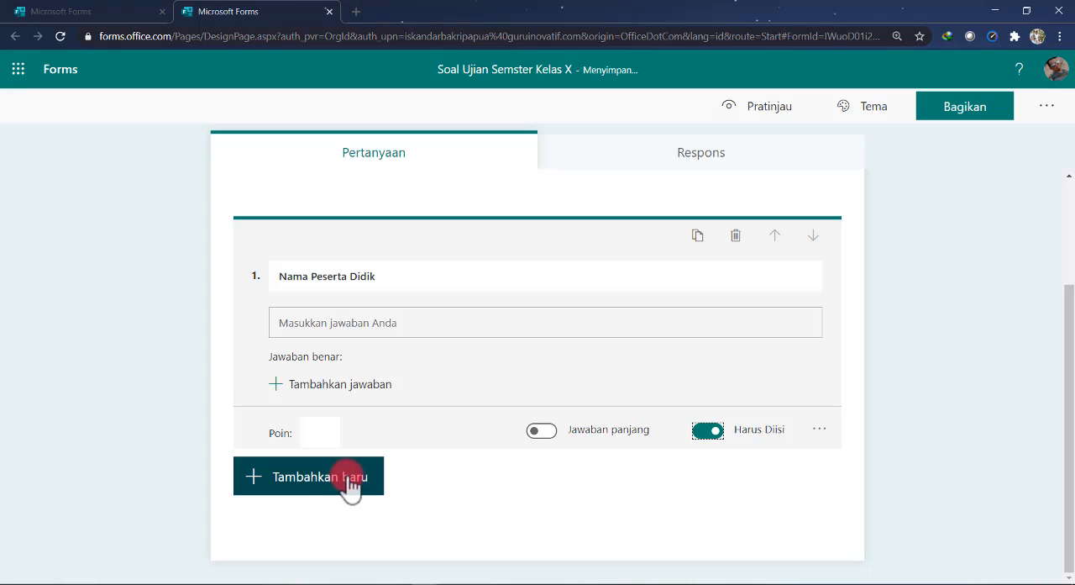
{"action": "left_click", "coordinate": [351, 485]}
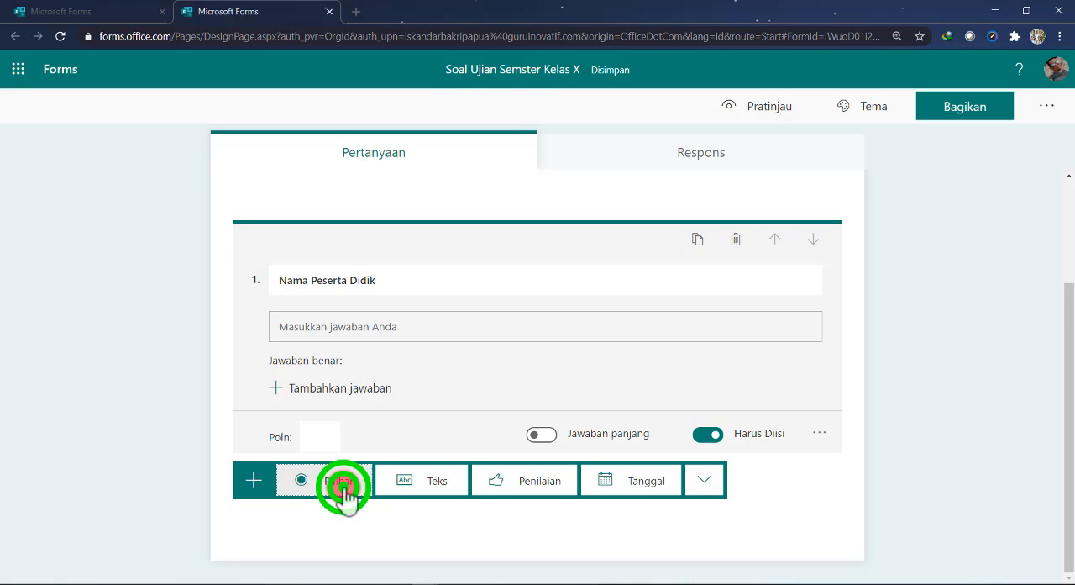
{"action": "left_click", "coordinate": [344, 486]}
{"action": "type", "text": "Kelas"}
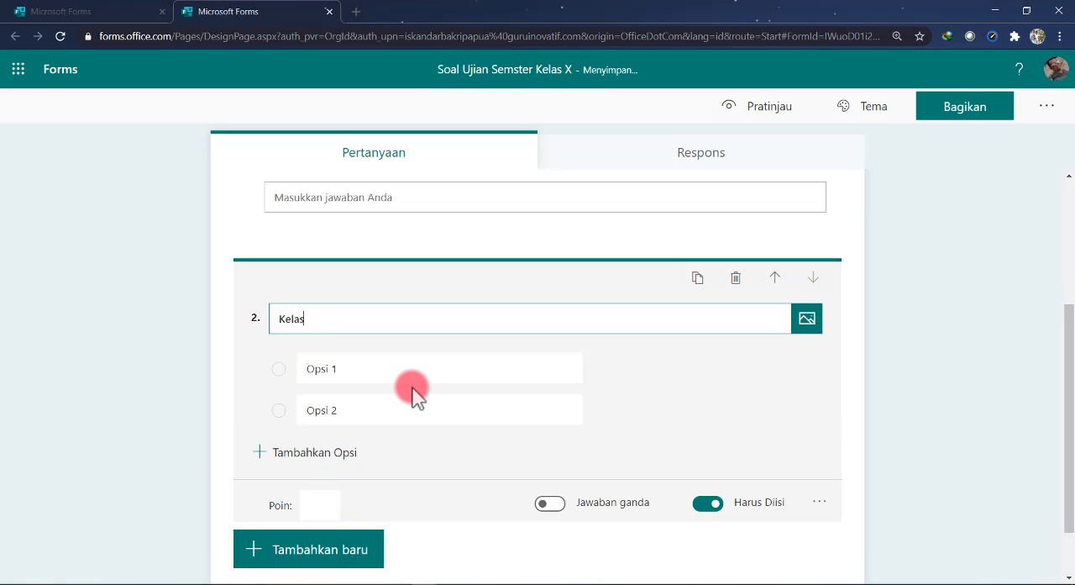
{"action": "left_click", "coordinate": [358, 372]}
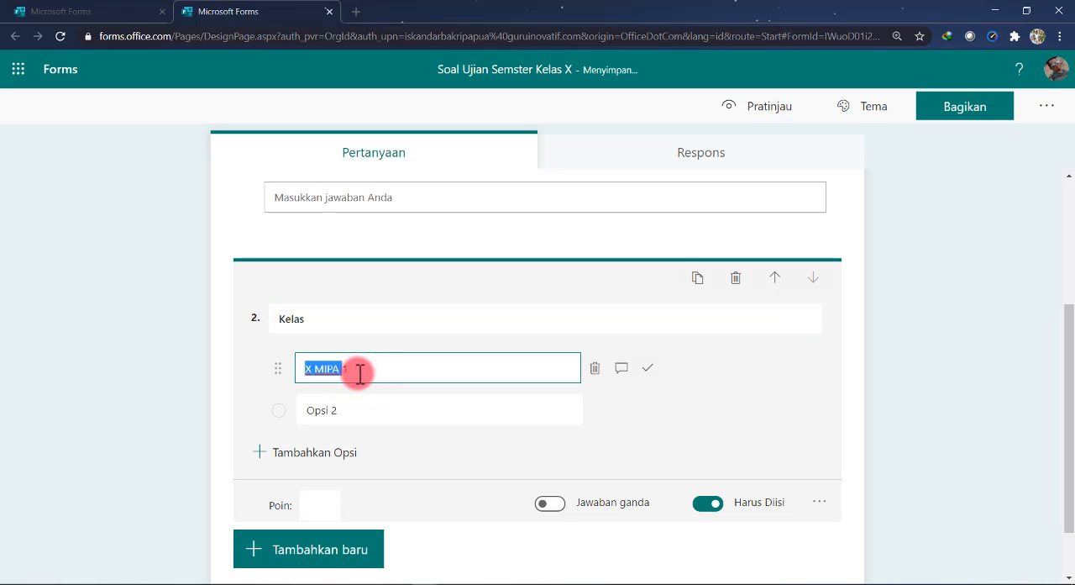
{"action": "type", "text": "X MIPA 1"}
{"action": "left_click", "coordinate": [349, 413]}
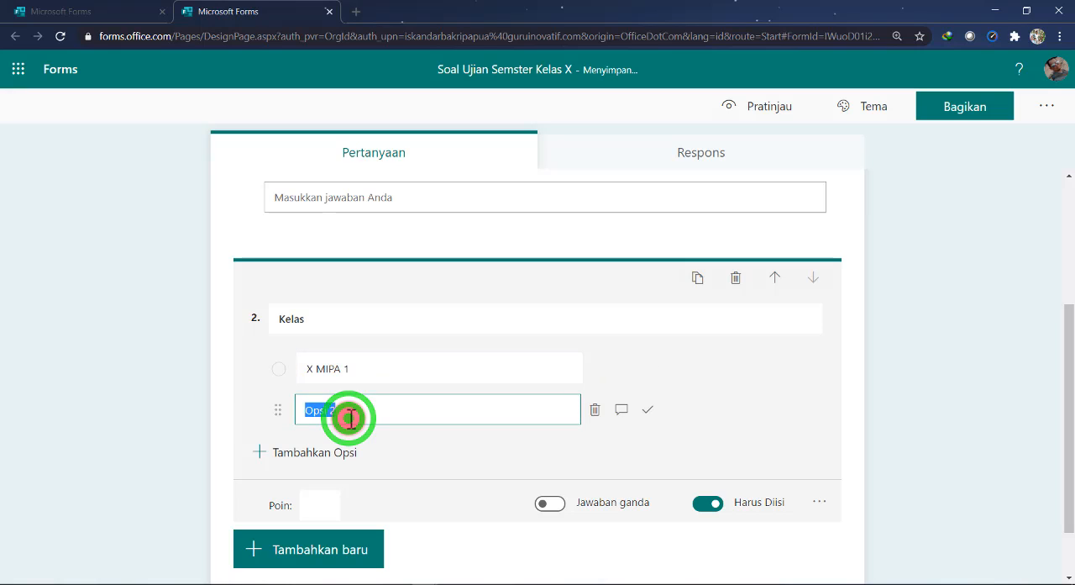
{"action": "type", "text": "X MIPA 2"}
Add the options "X MIPA 3" and "X MIPA 4" to the "Kelas" question
{"action": "left_click", "coordinate": [337, 454]}
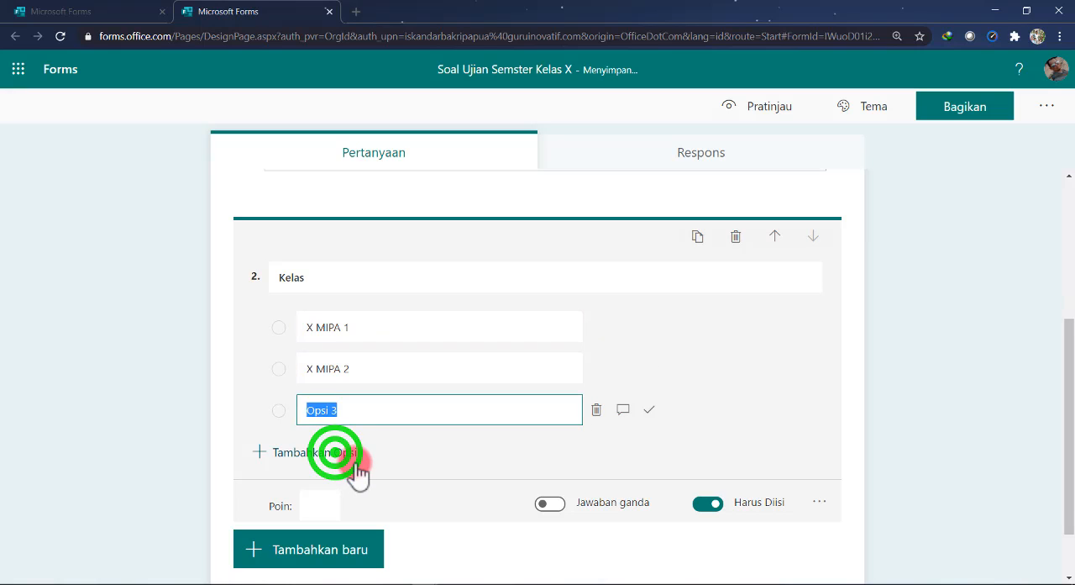
{"action": "type", "text": "X MIPA 3"}
{"action": "left_click", "coordinate": [343, 452]}
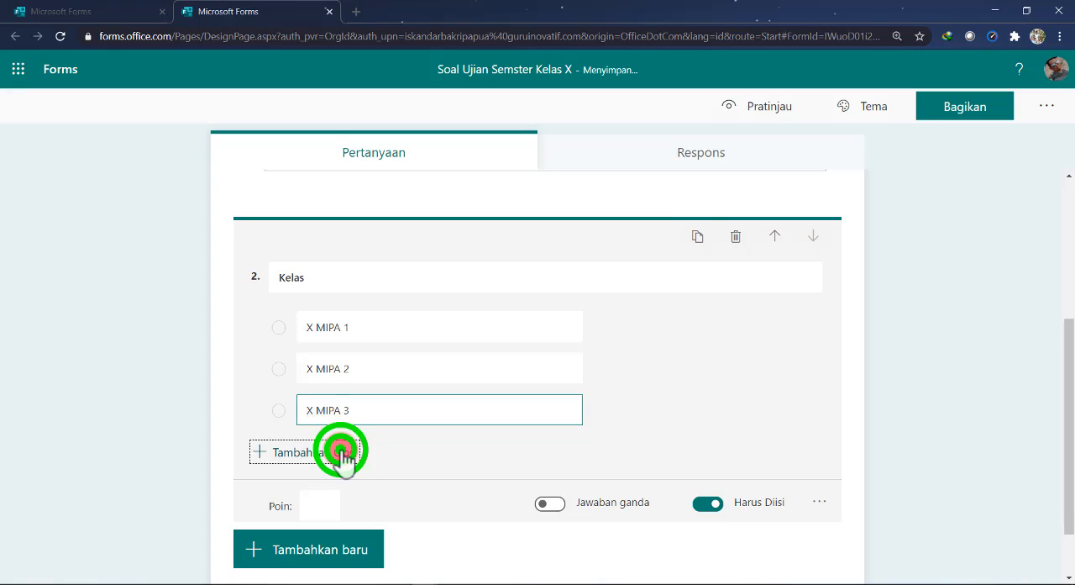
{"action": "type", "text": "X MIPA "}
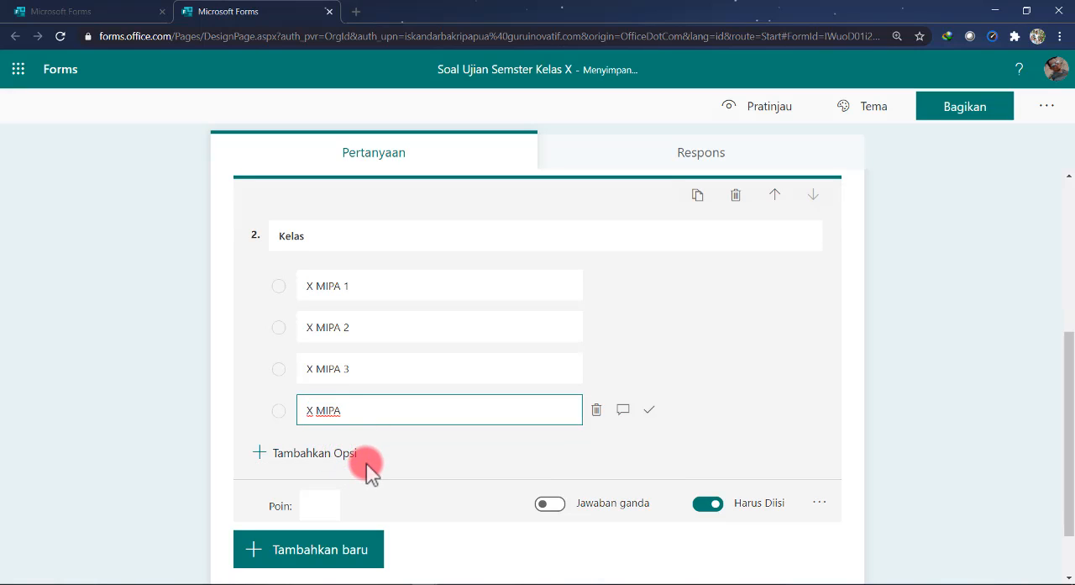
{"action": "type", "text": "4"}
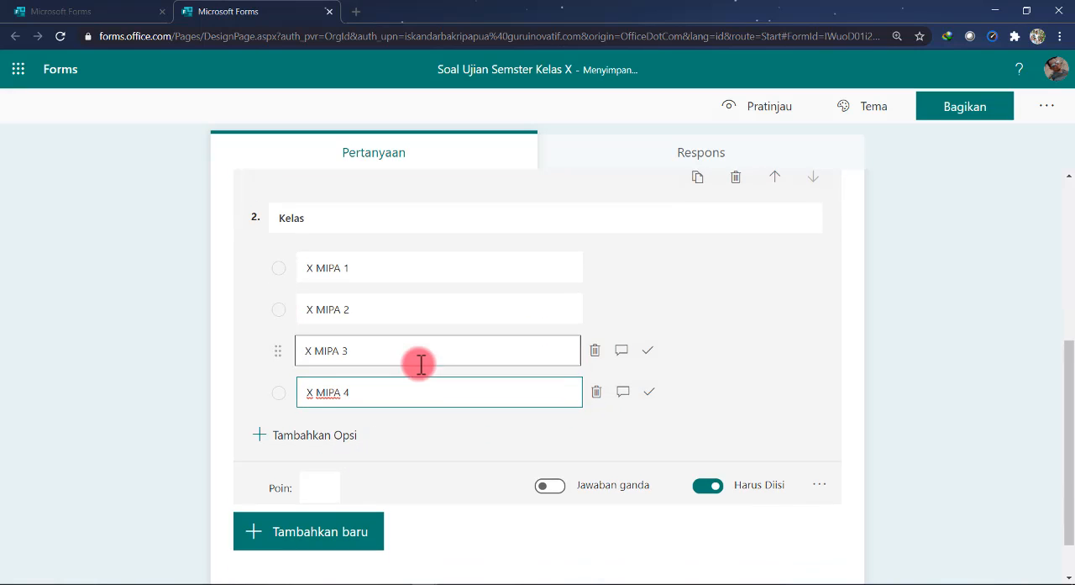
Add a choice question "Bersedia Mengerjakan Soal Dengan Jujur" with the options "Bersedia" and "Tidak Bersedia"
{"action": "scroll", "coordinate": [421, 364], "scroll_direction": "down", "scroll_amount": 1}
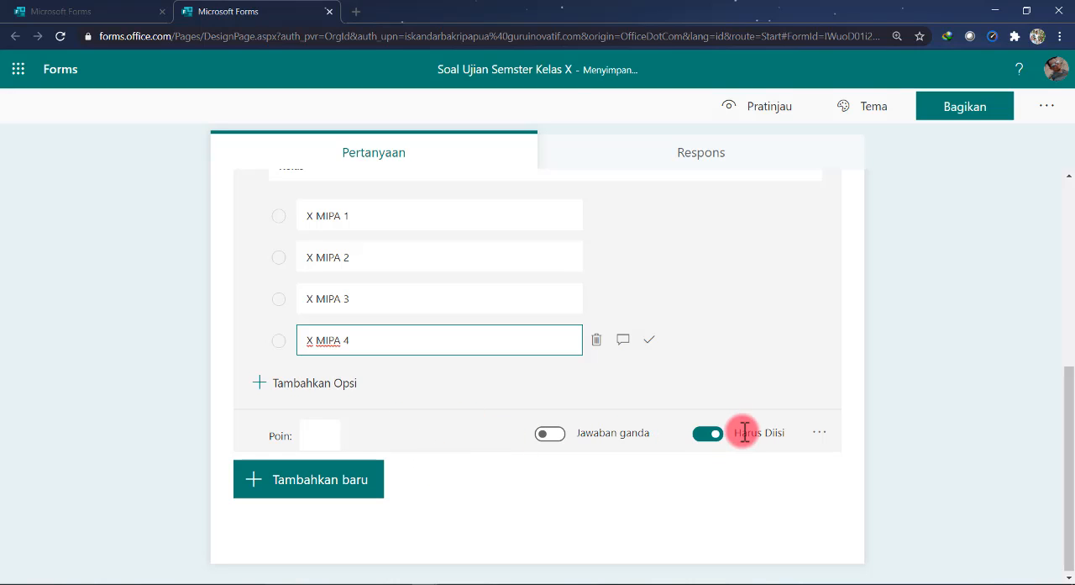
{"action": "left_click", "coordinate": [346, 495]}
{"action": "left_click", "coordinate": [346, 497]}
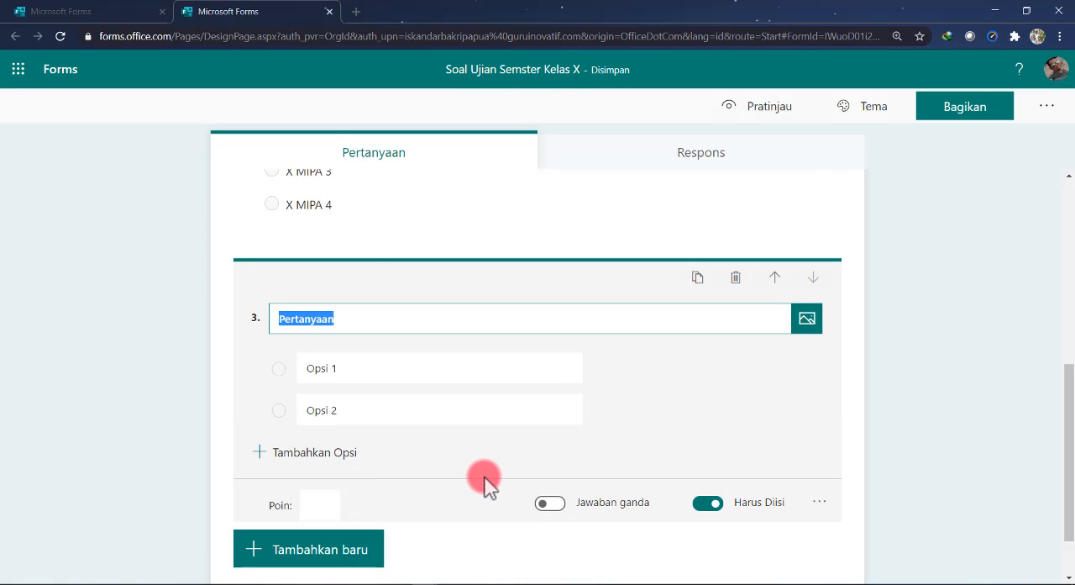
{"action": "type", "text": "si"}
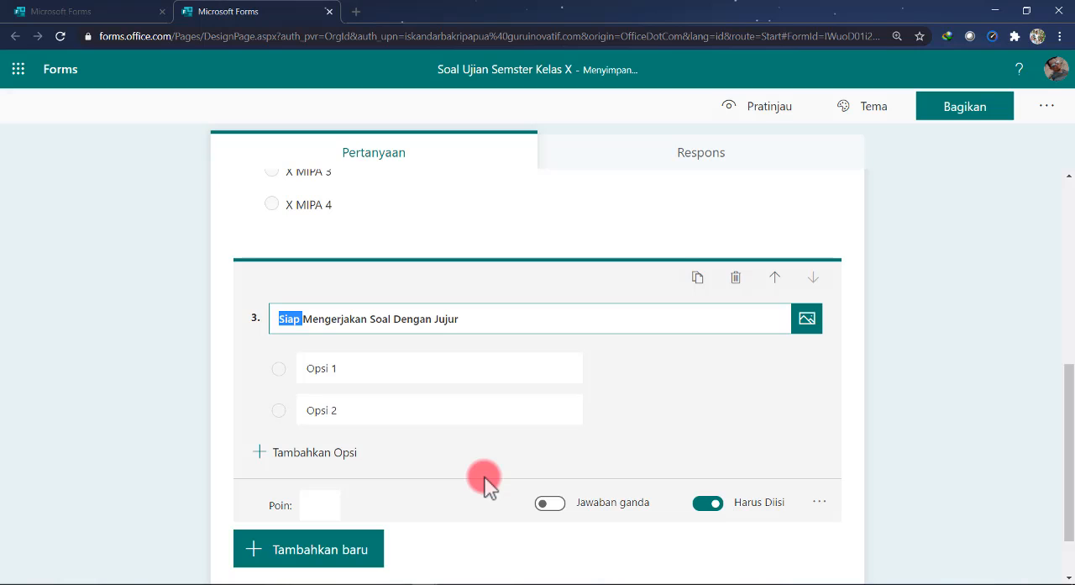
{"action": "type", "text": "Bersed"}
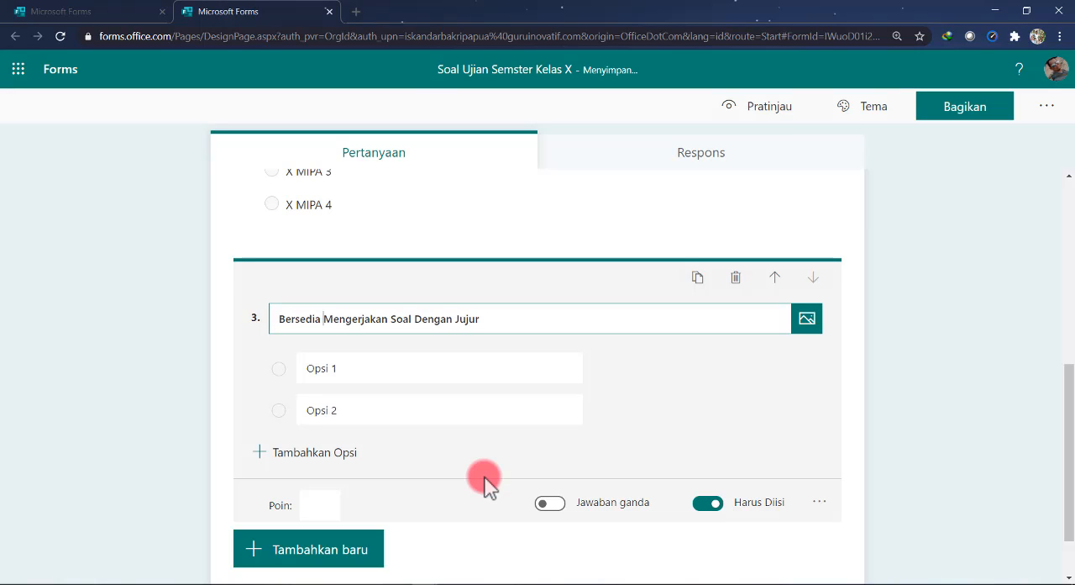
{"action": "left_click", "coordinate": [346, 379]}
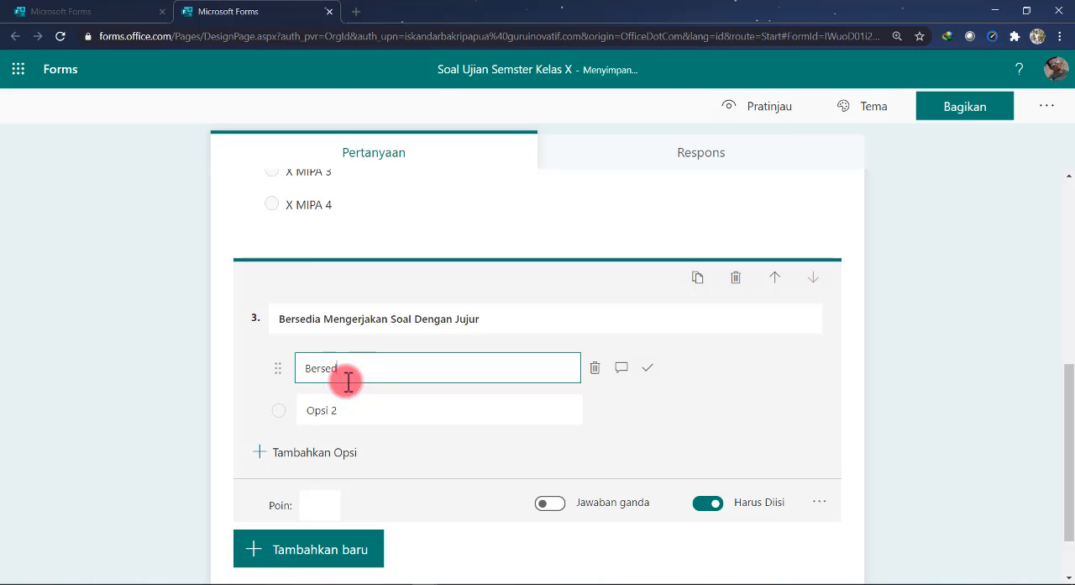
{"action": "left_click", "coordinate": [351, 409]}
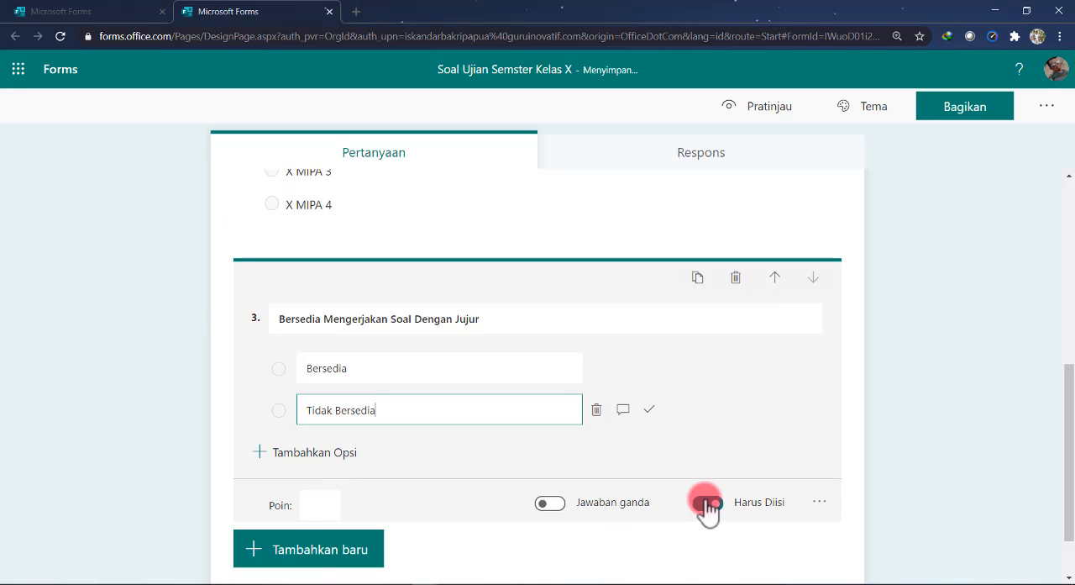
Preview the quiz as respondents see it, review its three questions, and return to the question editor
{"action": "scroll", "coordinate": [475, 357], "scroll_direction": "up", "scroll_amount": 3}
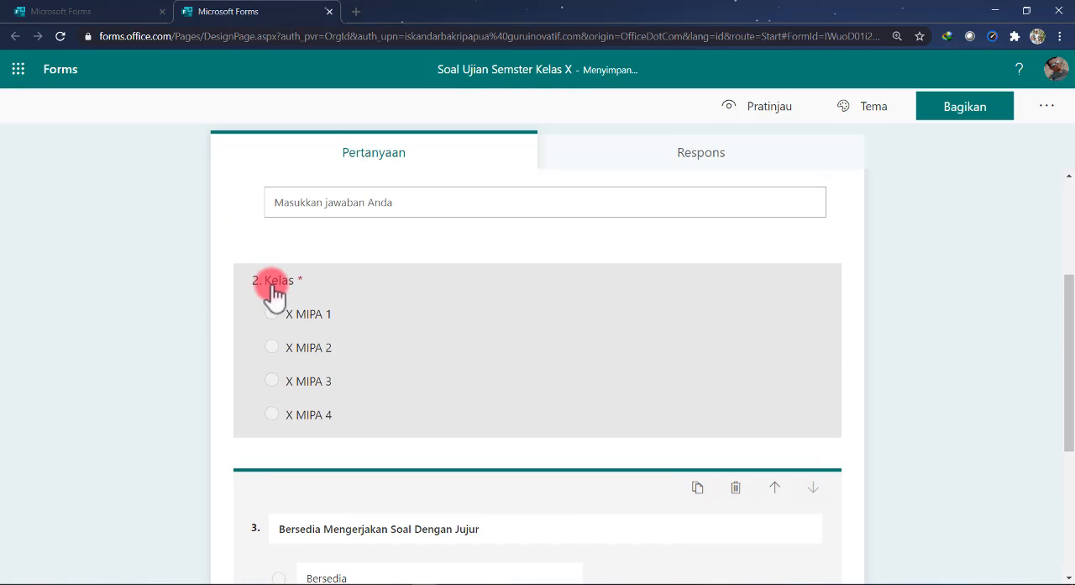
{"action": "scroll", "coordinate": [486, 289], "scroll_direction": "up", "scroll_amount": 2}
{"action": "left_click", "coordinate": [766, 107]}
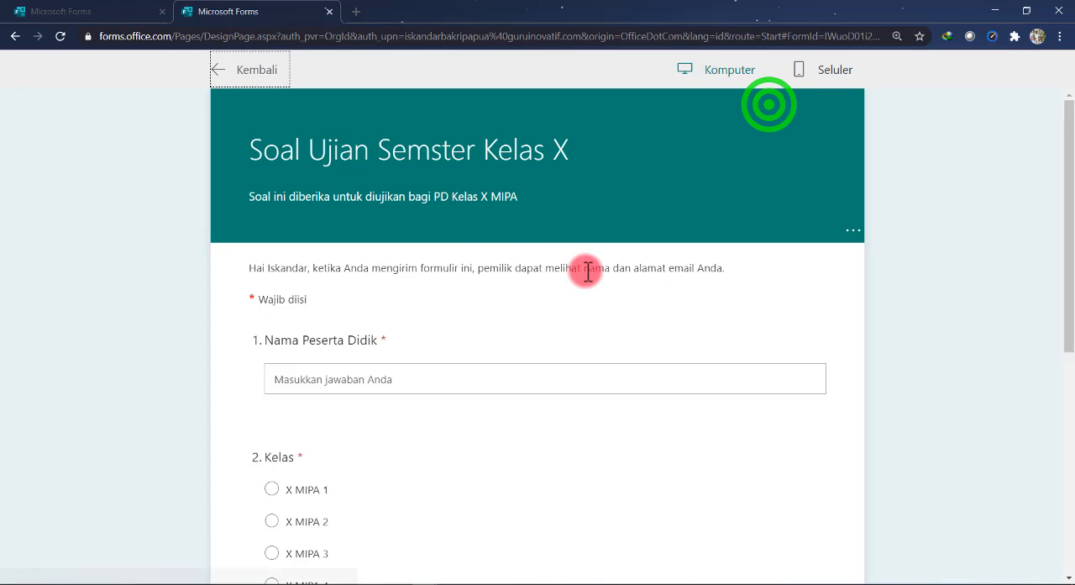
{"action": "scroll", "coordinate": [504, 239], "scroll_direction": "down", "scroll_amount": 1}
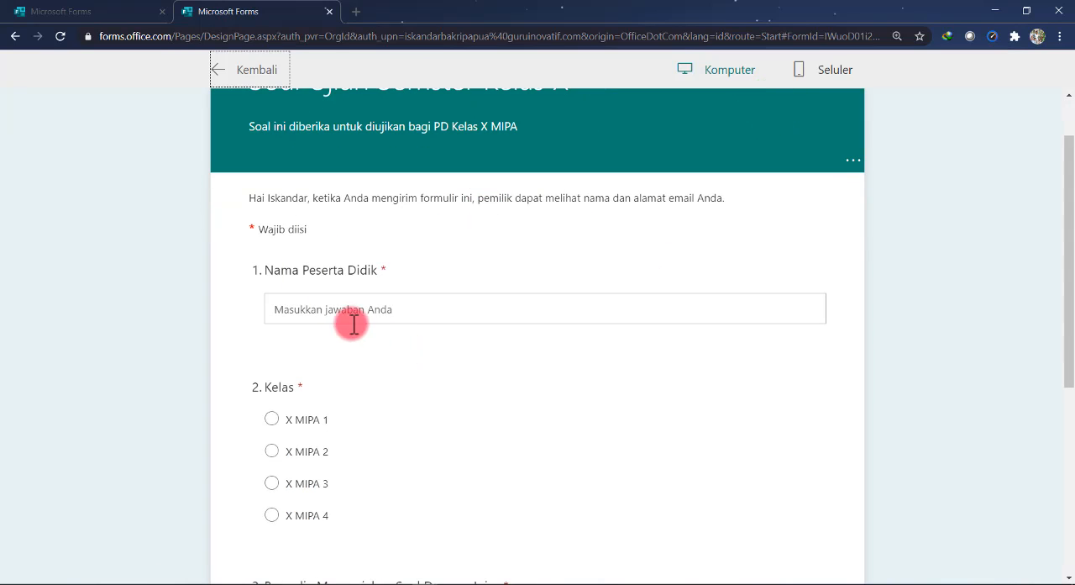
{"action": "scroll", "coordinate": [347, 388], "scroll_direction": "down", "scroll_amount": 4}
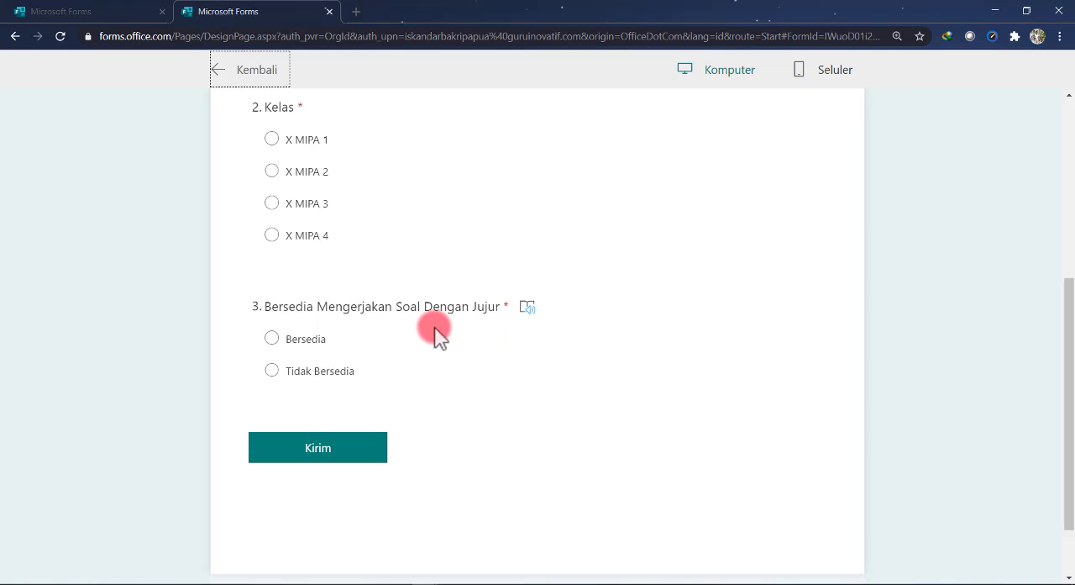
{"action": "scroll", "coordinate": [480, 352], "scroll_direction": "up", "scroll_amount": 3}
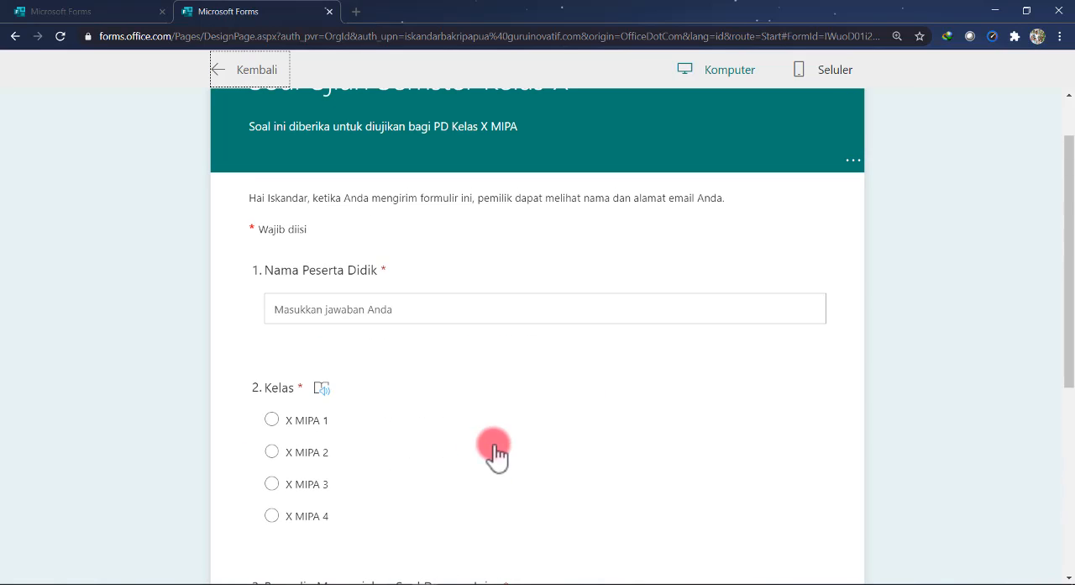
{"action": "left_click", "coordinate": [251, 68]}
{"action": "scroll", "coordinate": [629, 319], "scroll_direction": "down", "scroll_amount": 4}
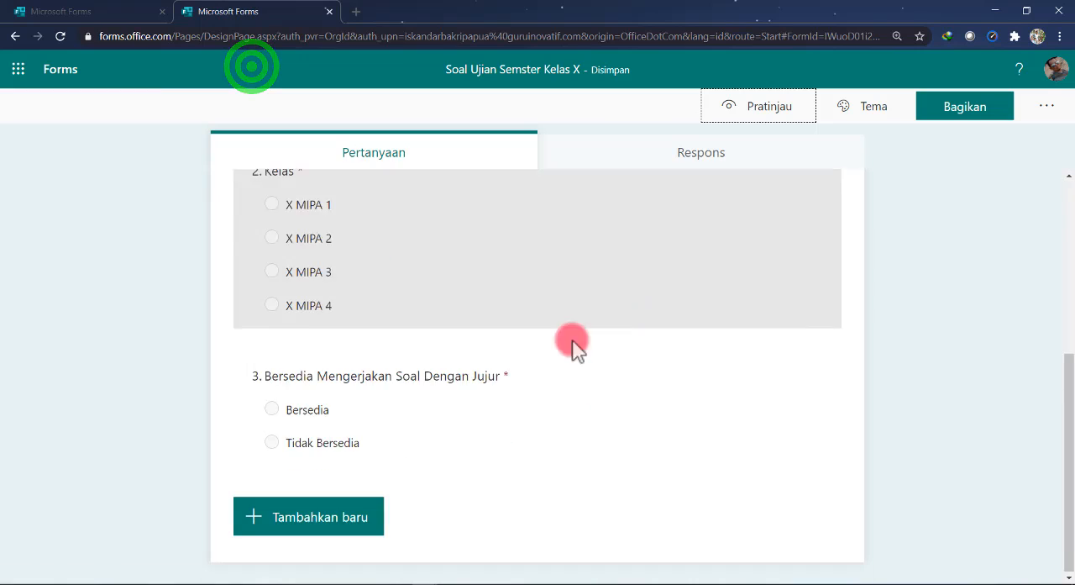
Add a section titled "Soal Pilihan Ganda" with the description "Pilihlah Salah Satu Jawaban yang Paling Benar" after question 3
{"action": "left_click", "coordinate": [348, 520]}
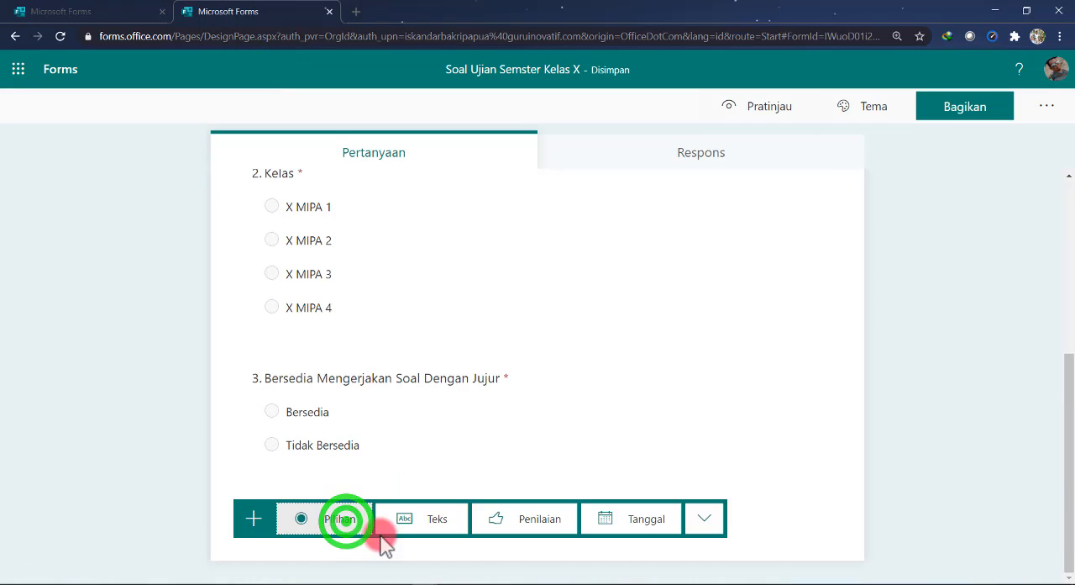
{"action": "left_click", "coordinate": [707, 523]}
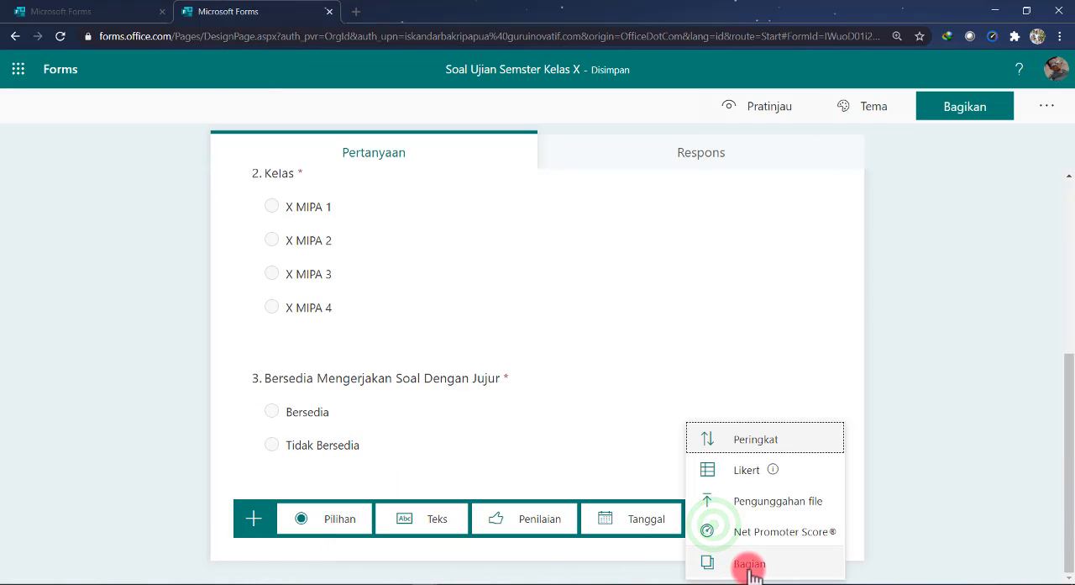
{"action": "left_click", "coordinate": [750, 563]}
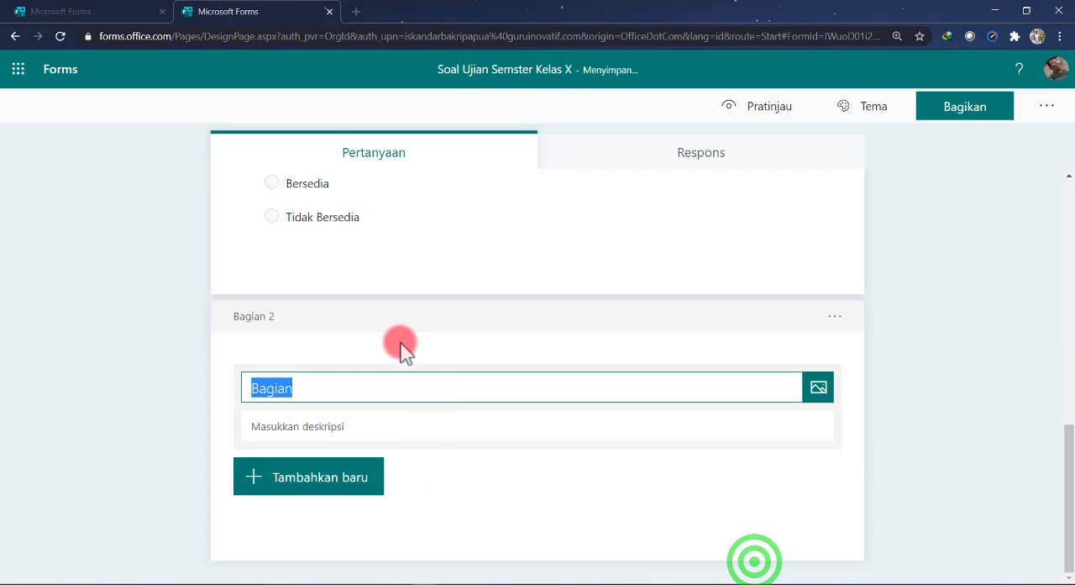
{"action": "type", "text": "A"}
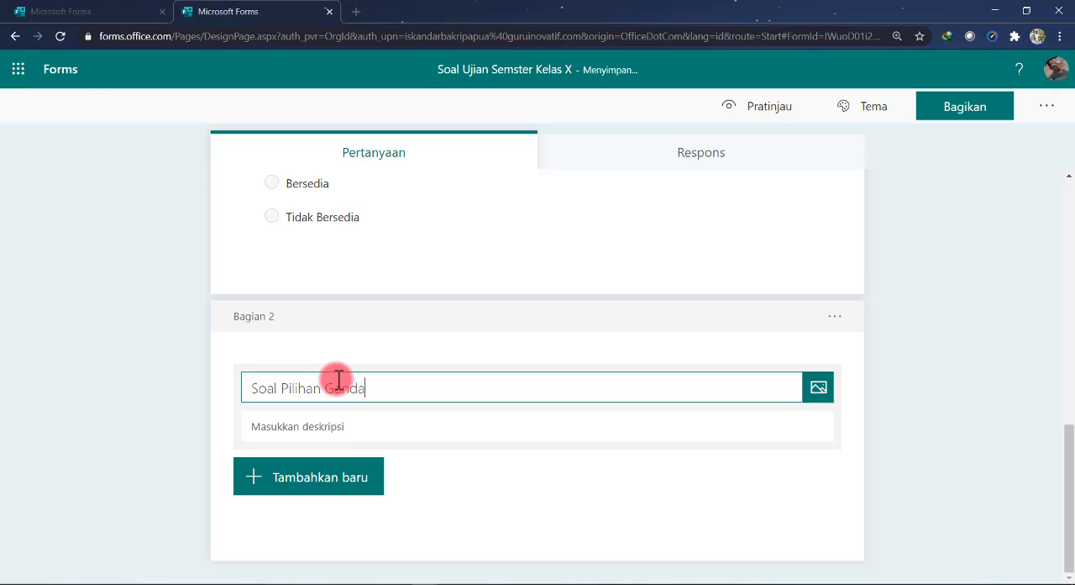
{"action": "left_click", "coordinate": [312, 426]}
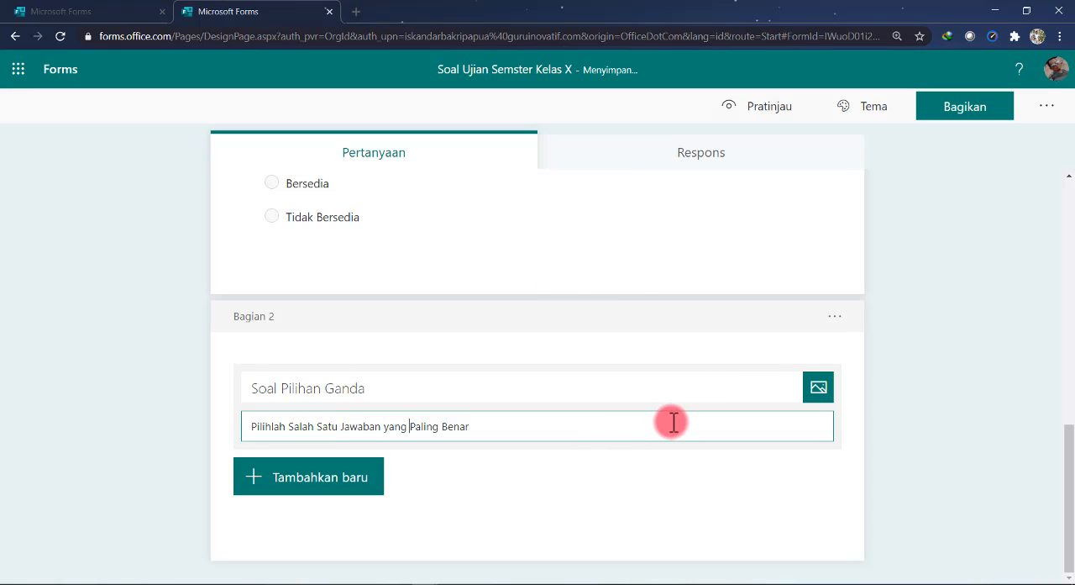
Add the choice question "Peristiwa Fotosintesis berlangsung pada ....." with the suggested options Daun dan Batang, Akar, Batang, Daun, and Akar dan Batang
{"action": "left_click", "coordinate": [332, 501]}
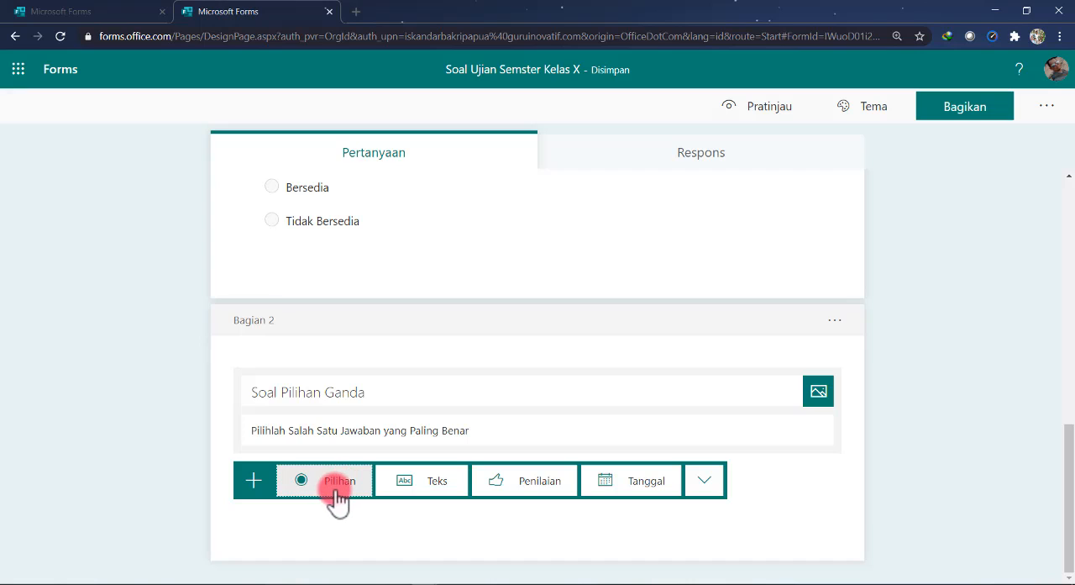
{"action": "left_click", "coordinate": [337, 486]}
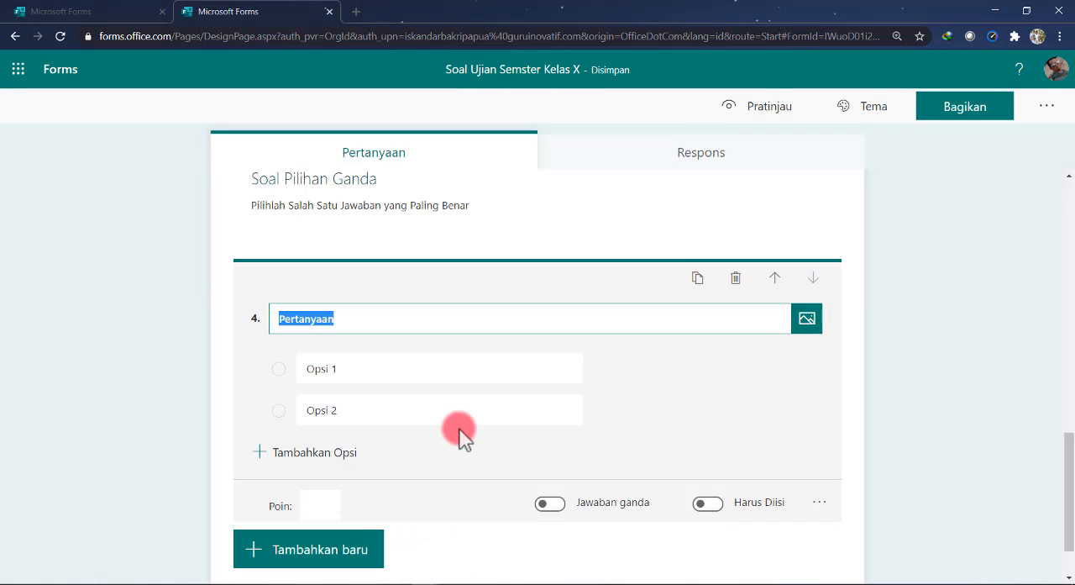
{"action": "type", "text": "Per"}
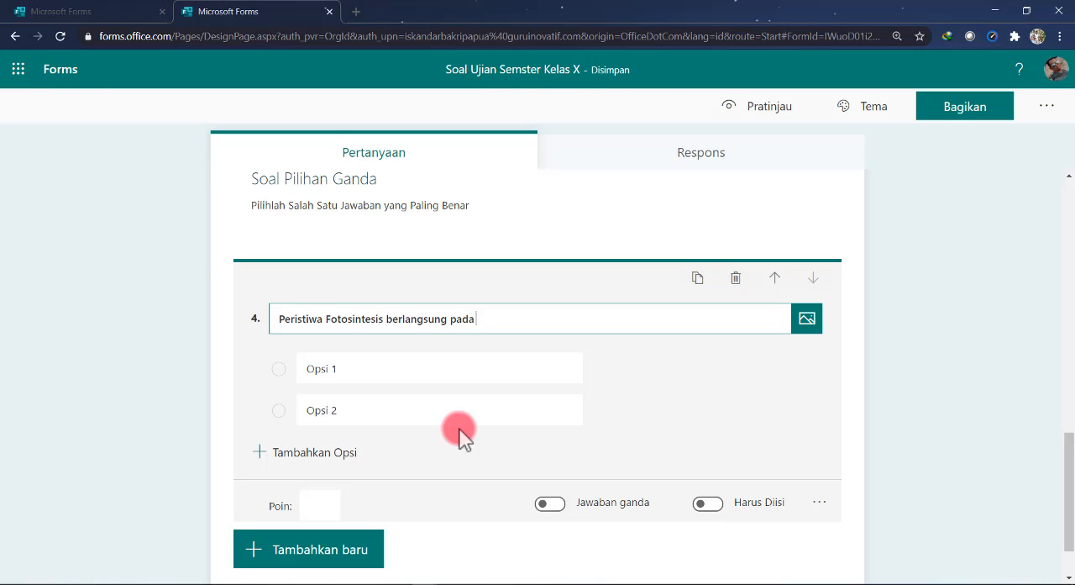
{"action": "type", "text": "....."}
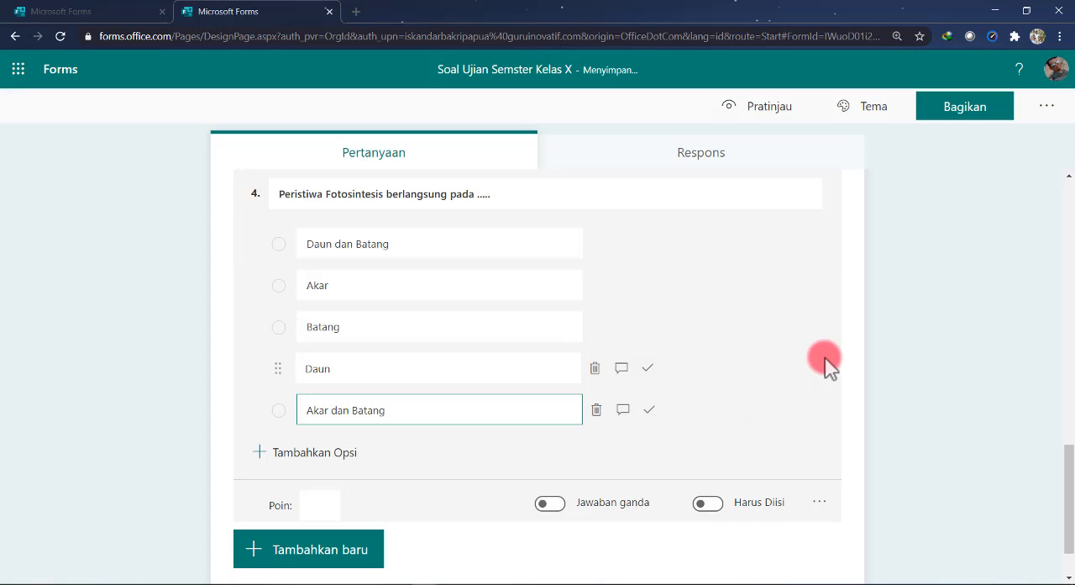
{"action": "left_click", "coordinate": [826, 357]}
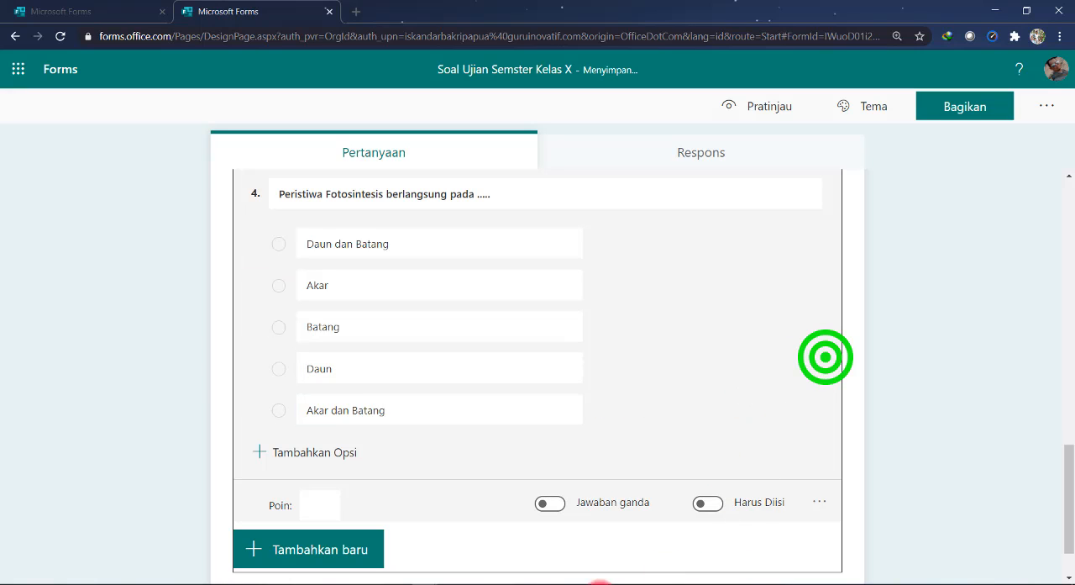
Mark "Daun dan Batang" as the photosynthesis question's correct answer, worth 1 point, and make the question required
{"action": "left_click", "coordinate": [363, 243]}
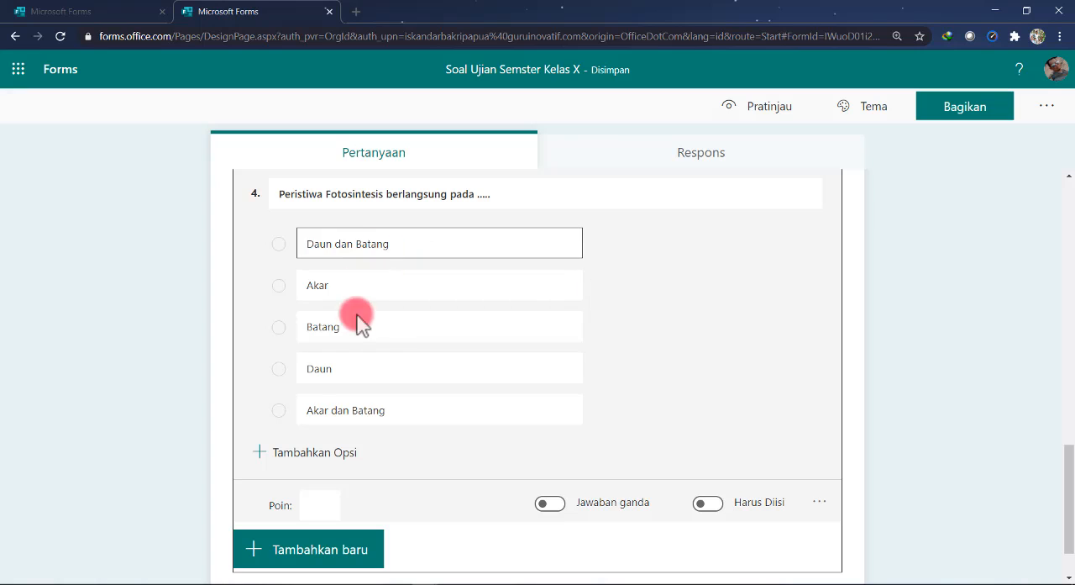
{"action": "left_click", "coordinate": [544, 284]}
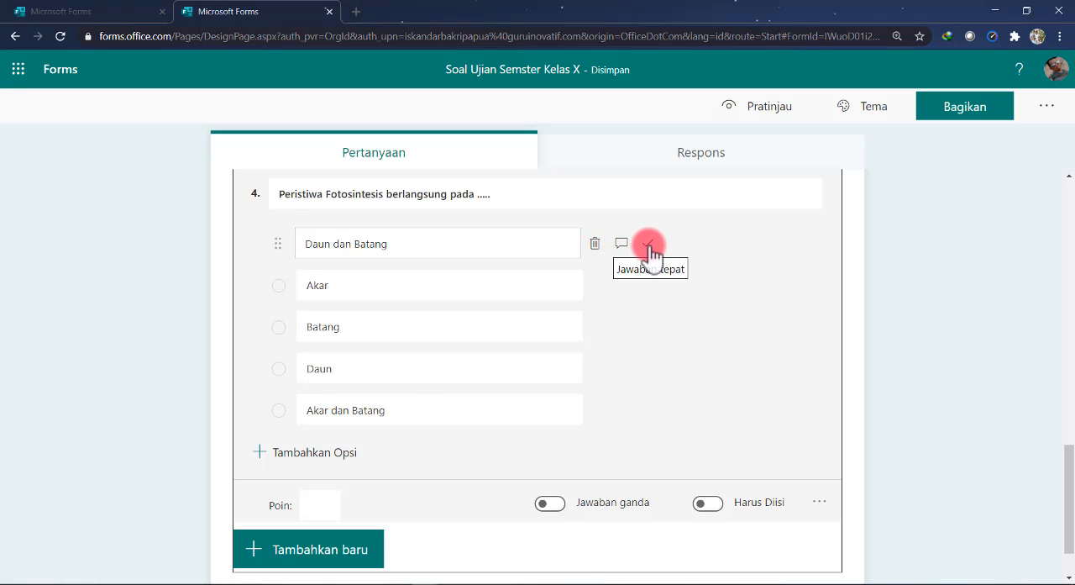
{"action": "left_click", "coordinate": [647, 245]}
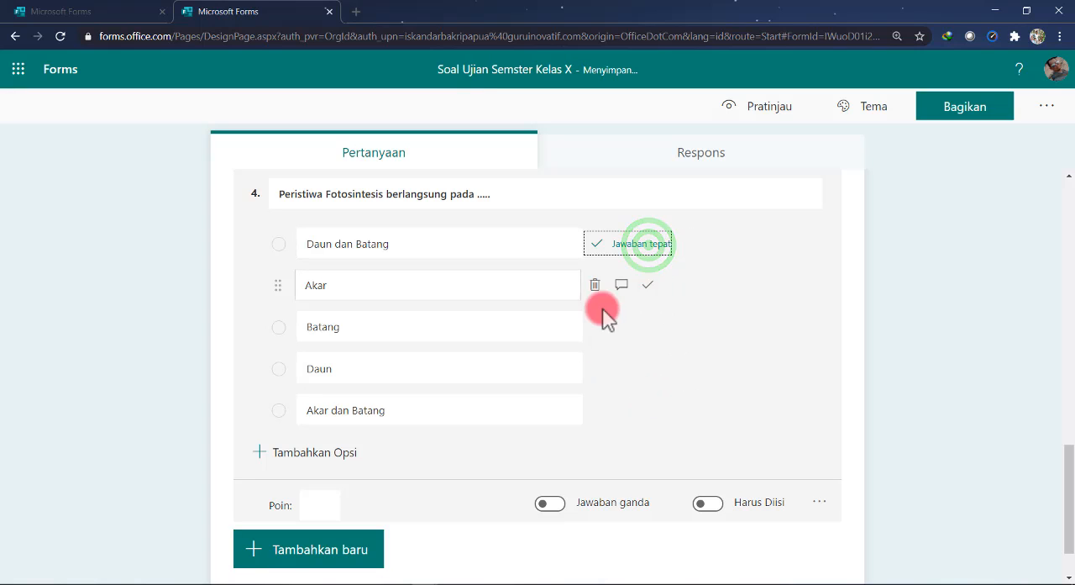
{"action": "left_click", "coordinate": [336, 504]}
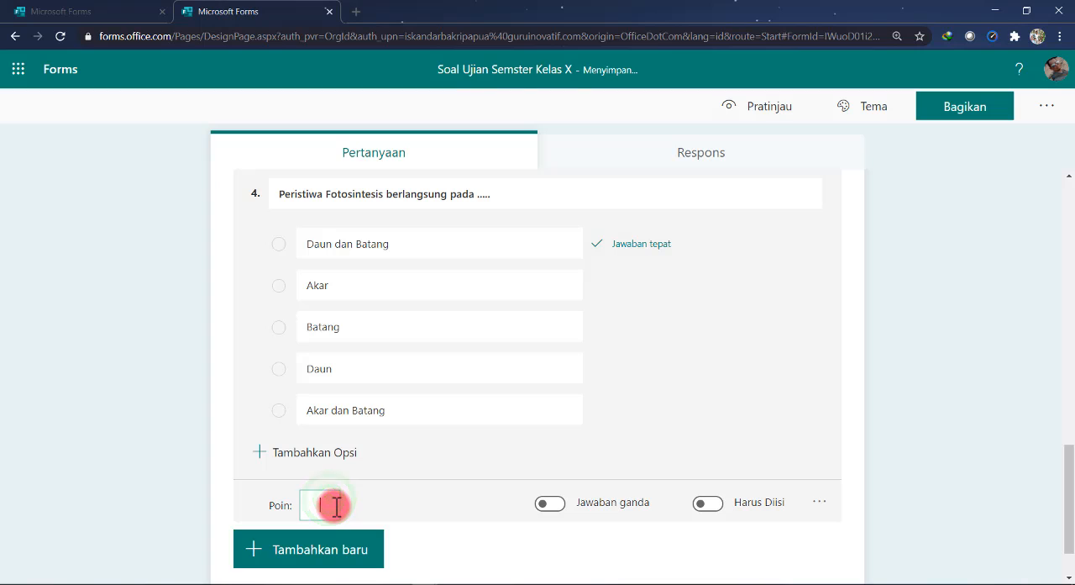
{"action": "left_click", "coordinate": [714, 506]}
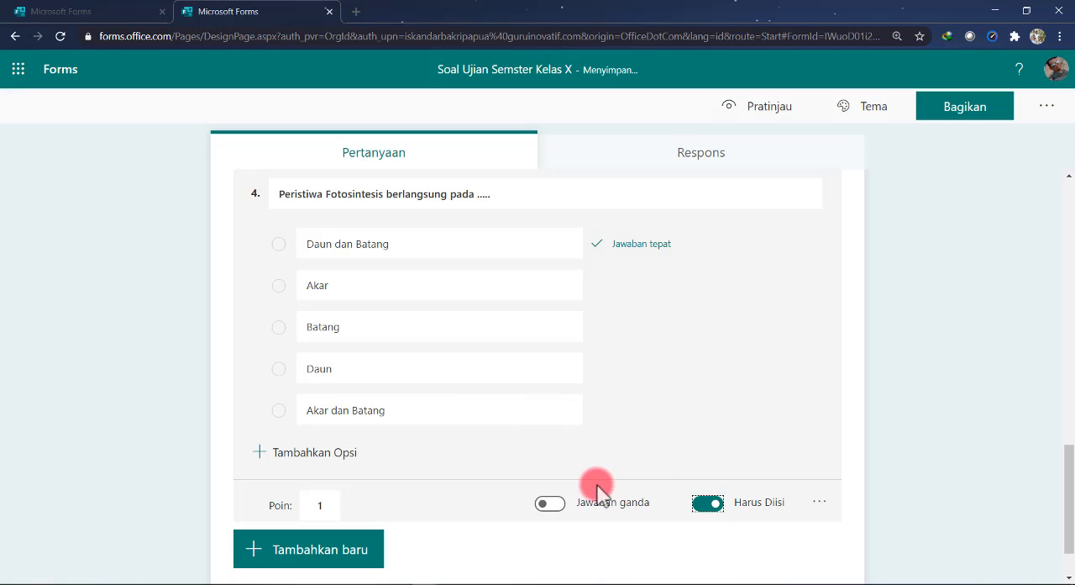
{"action": "left_click", "coordinate": [342, 548]}
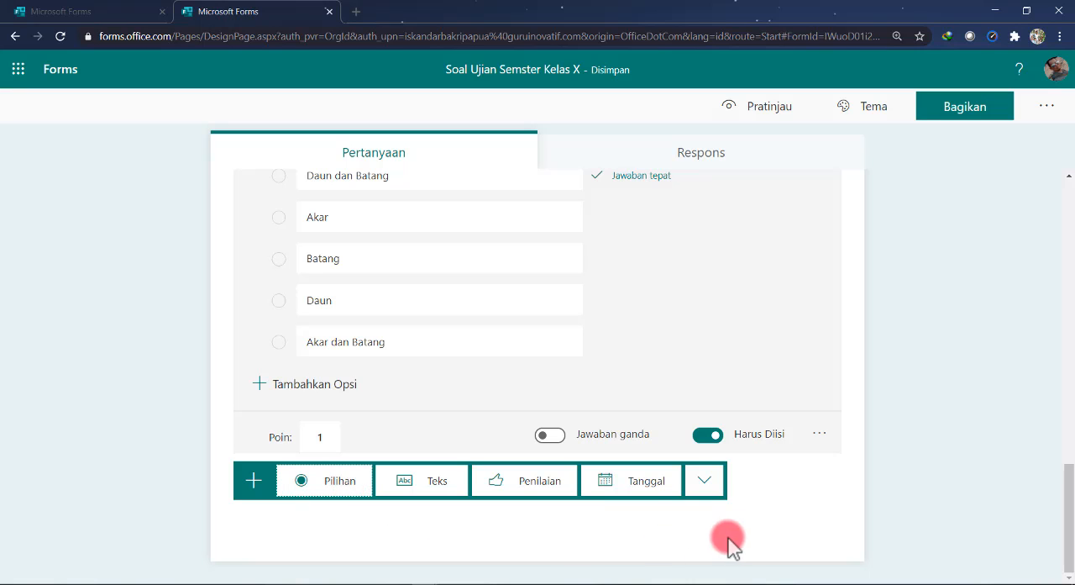
{"action": "left_click", "coordinate": [810, 502]}
Preview the quiz as respondents see it and review the first section's questions
{"action": "scroll", "coordinate": [458, 576], "scroll_direction": "up", "scroll_amount": 10}
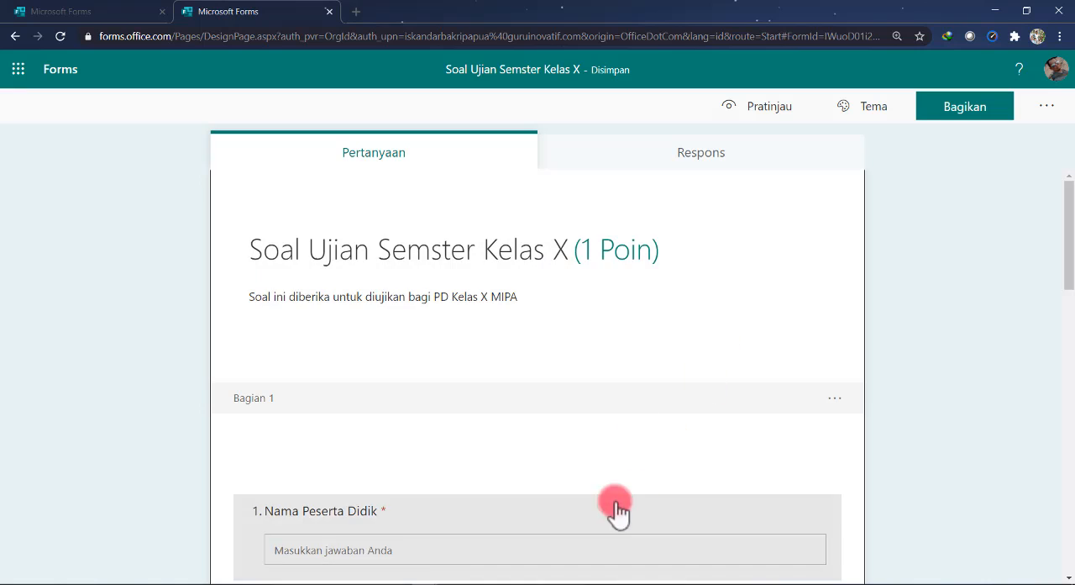
{"action": "left_click", "coordinate": [758, 107]}
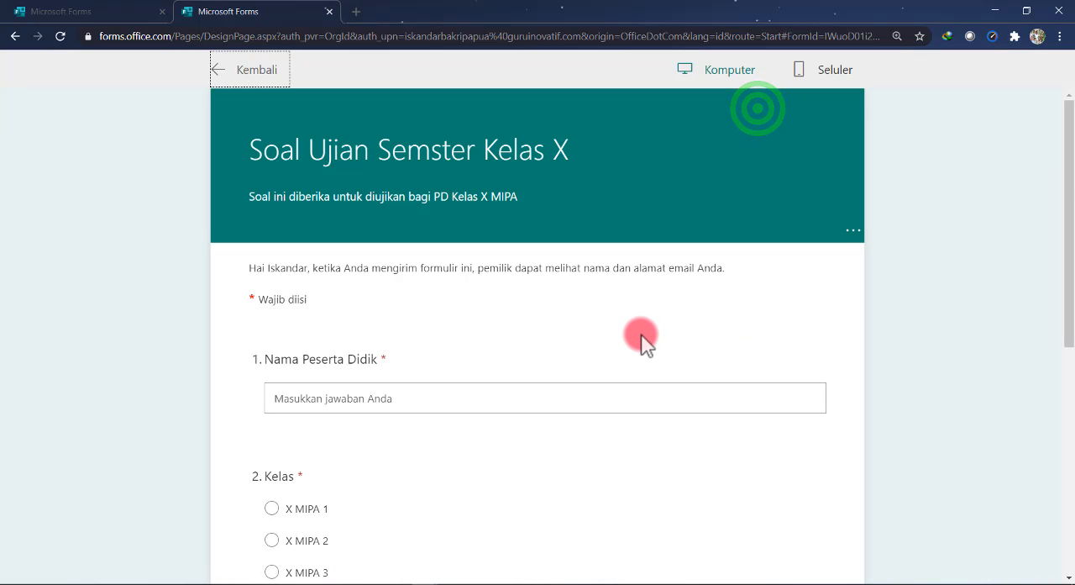
{"action": "scroll", "coordinate": [640, 338], "scroll_direction": "down", "scroll_amount": 5}
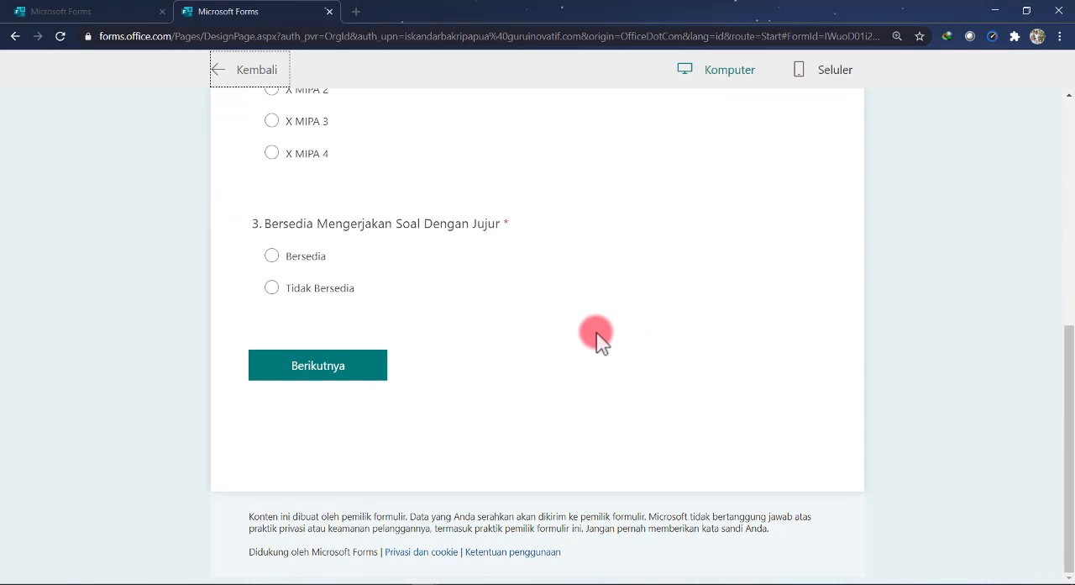
{"action": "scroll", "coordinate": [634, 334], "scroll_direction": "up", "scroll_amount": 5}
{"action": "scroll", "coordinate": [631, 333], "scroll_direction": "down", "scroll_amount": 1}
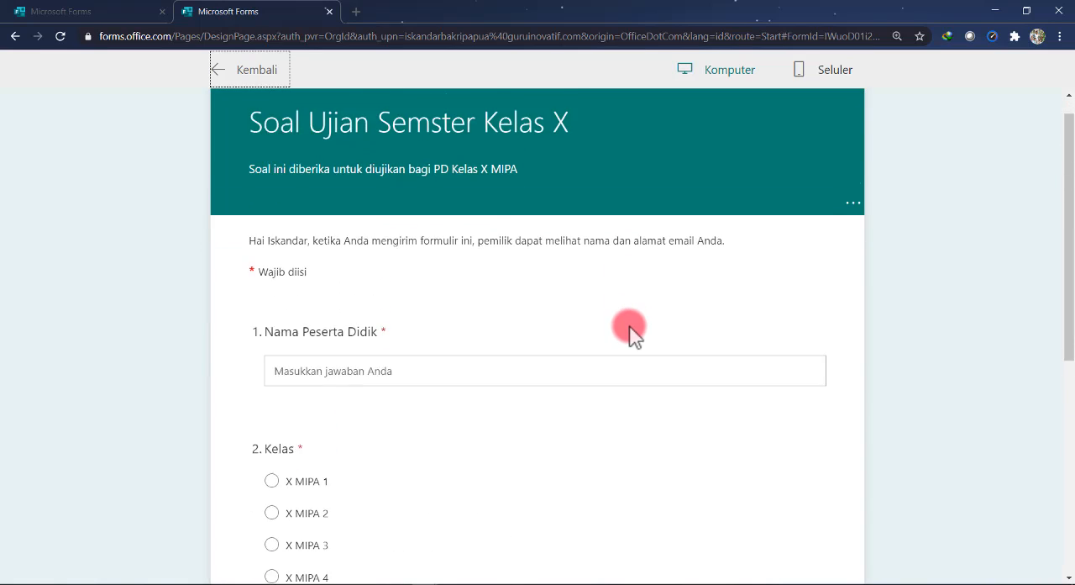
{"action": "scroll", "coordinate": [631, 334], "scroll_direction": "up", "scroll_amount": 1}
{"action": "scroll", "coordinate": [635, 334], "scroll_direction": "down", "scroll_amount": 3}
{"action": "scroll", "coordinate": [580, 352], "scroll_direction": "down", "scroll_amount": 2}
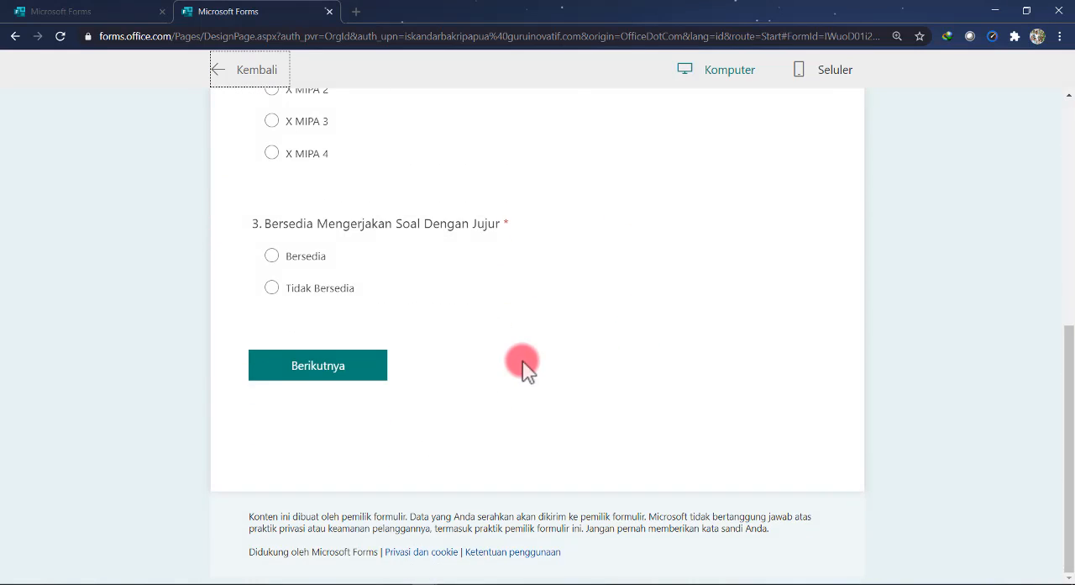
{"action": "scroll", "coordinate": [437, 336], "scroll_direction": "up", "scroll_amount": 3}
Test the preview by answering with a sample student name, "X MIPA 1" and "Bersedia", view the multiple-choice section, and return to the editor
{"action": "left_click", "coordinate": [347, 153]}
{"action": "type", "text": "didi"}
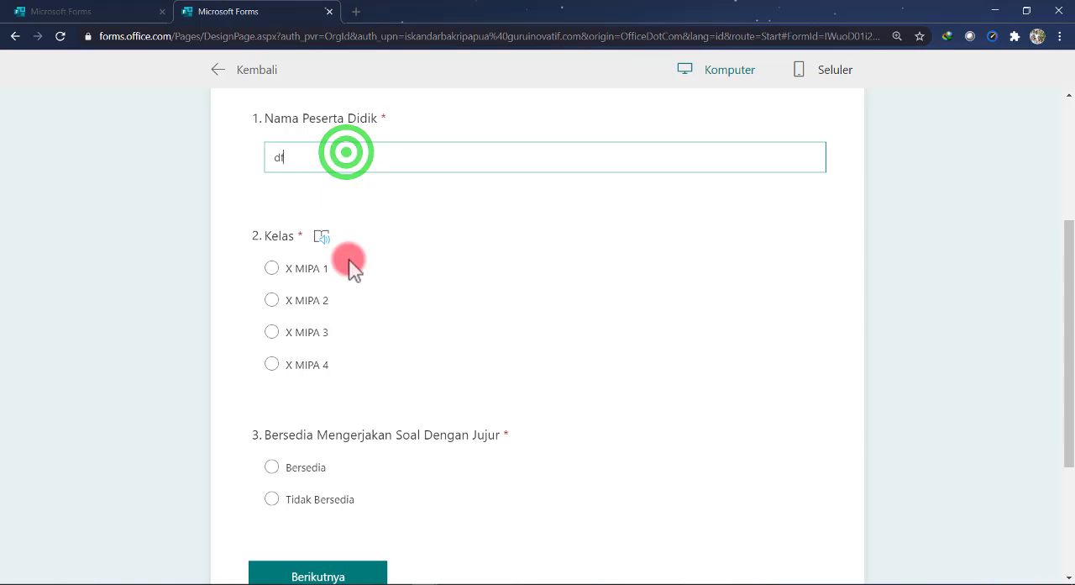
{"action": "left_click", "coordinate": [288, 267]}
{"action": "scroll", "coordinate": [353, 424], "scroll_direction": "down", "scroll_amount": 1}
{"action": "scroll", "coordinate": [353, 424], "scroll_direction": "down", "scroll_amount": 1}
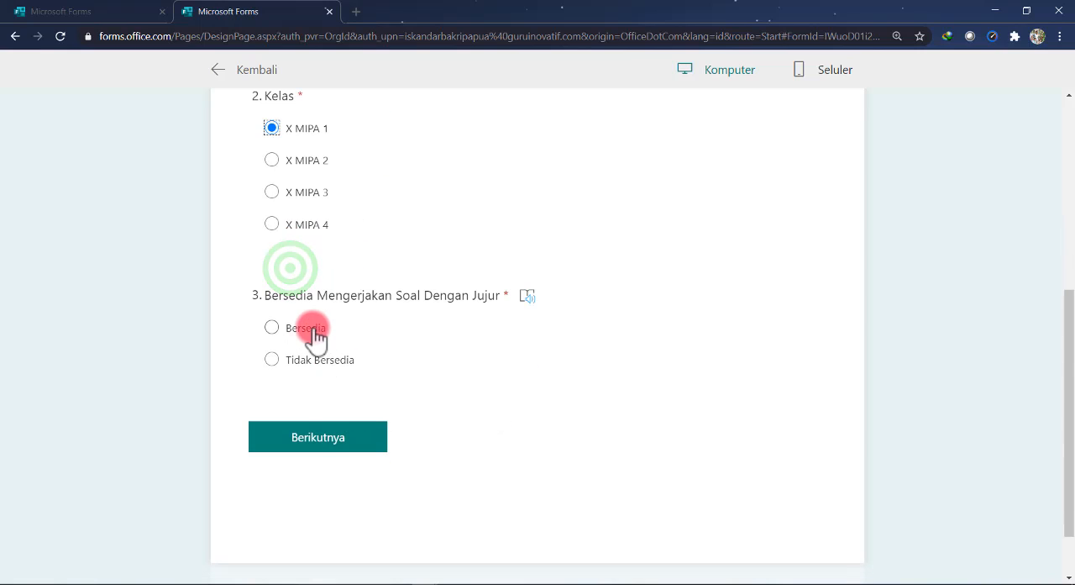
{"action": "left_click", "coordinate": [311, 327]}
{"action": "left_click", "coordinate": [336, 436]}
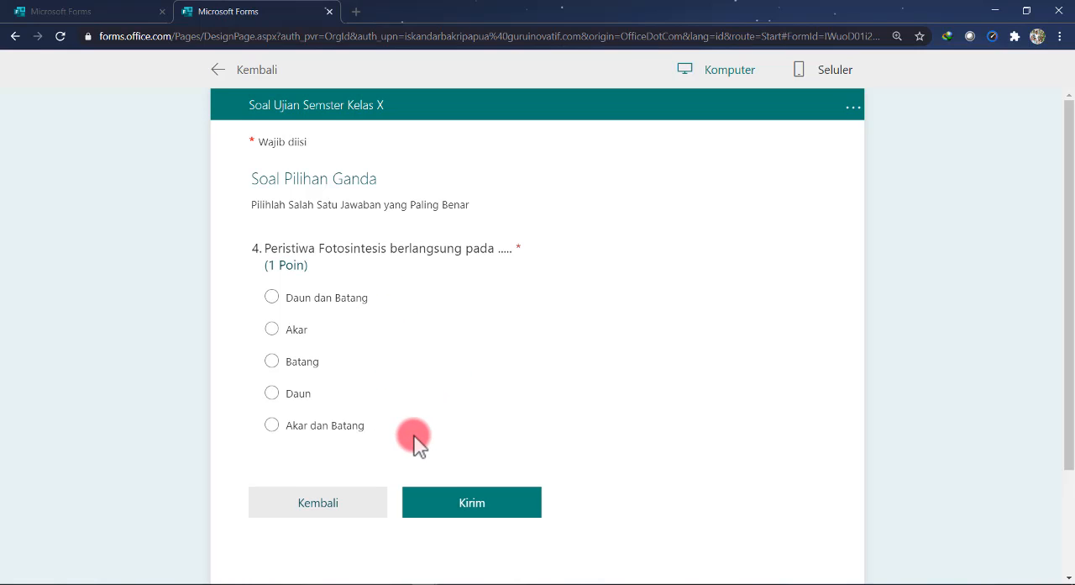
{"action": "left_click", "coordinate": [243, 71]}
In the quiz settings, turn off the automatic display of results and allow anyone with the link to respond
{"action": "scroll", "coordinate": [785, 283], "scroll_direction": "down", "scroll_amount": 1}
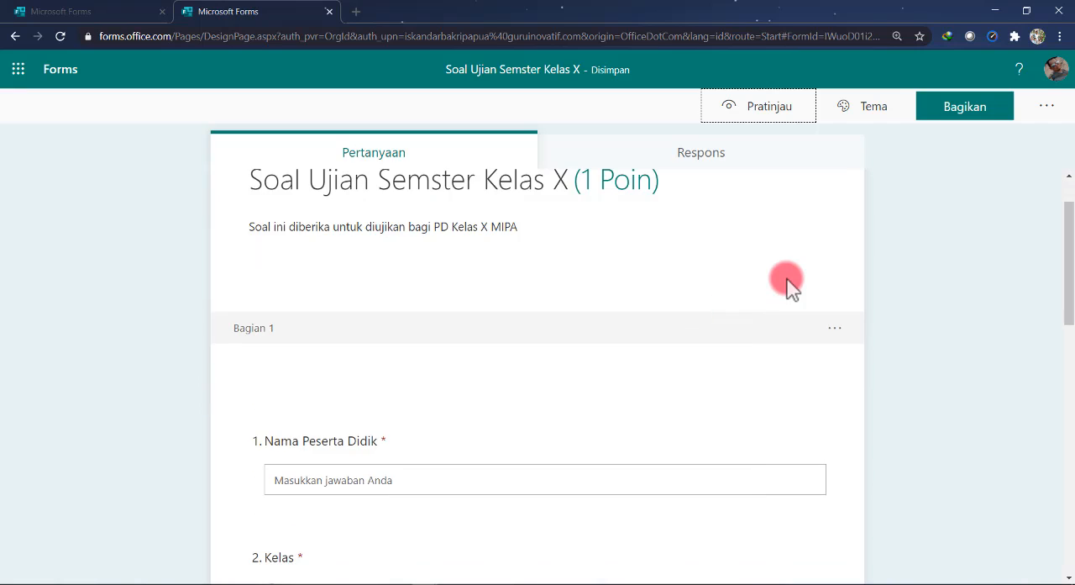
{"action": "scroll", "coordinate": [697, 297], "scroll_direction": "up", "scroll_amount": 1}
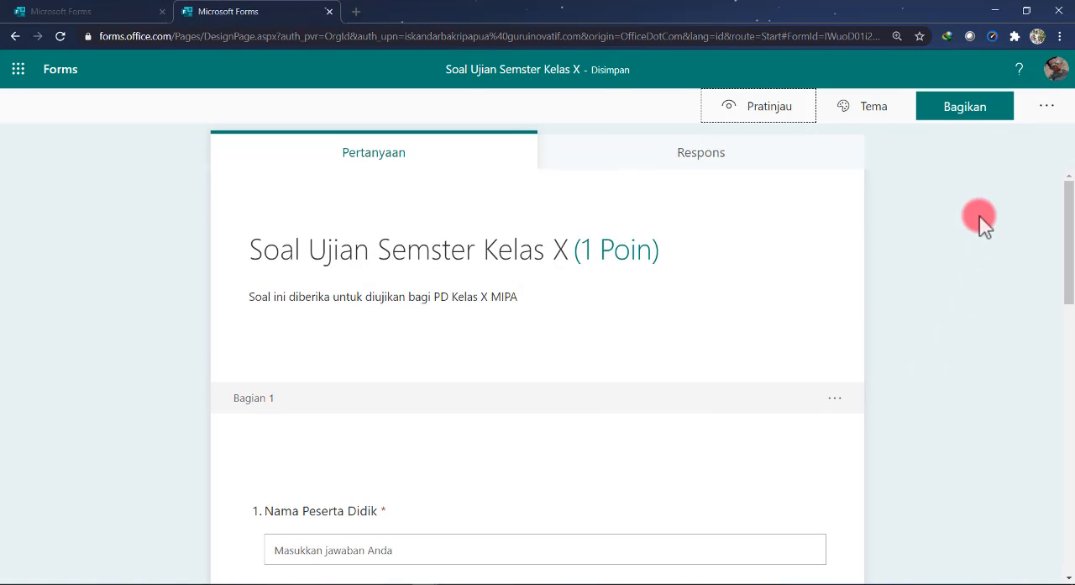
{"action": "left_click", "coordinate": [1047, 109]}
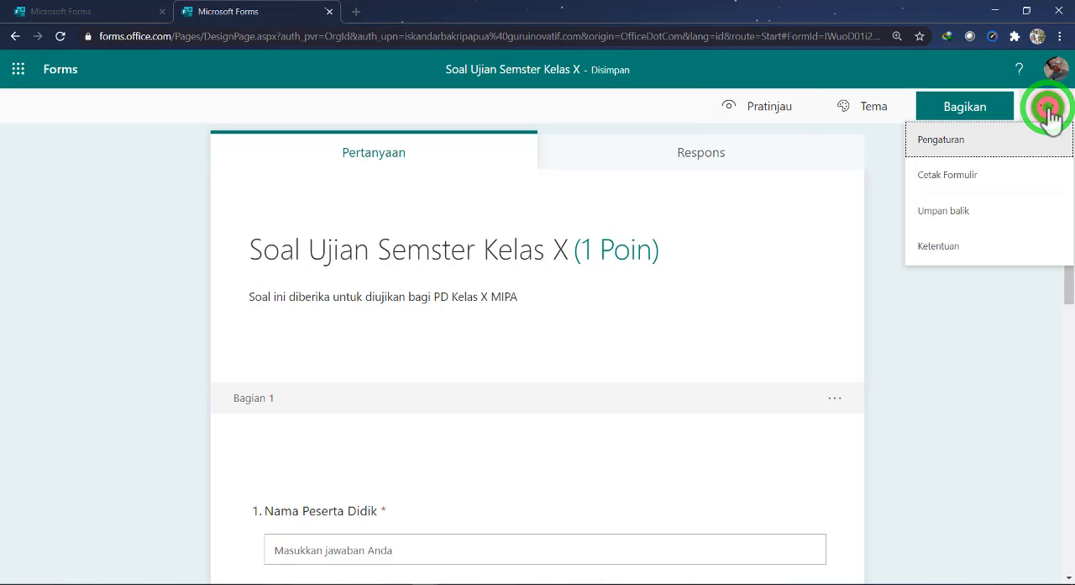
{"action": "left_click", "coordinate": [968, 143]}
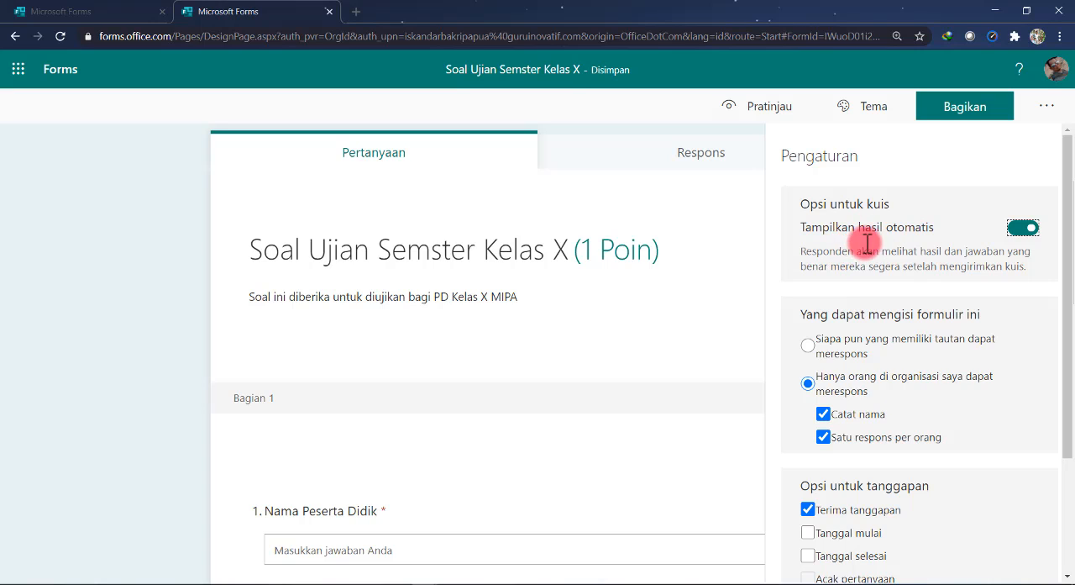
{"action": "left_click", "coordinate": [1028, 227]}
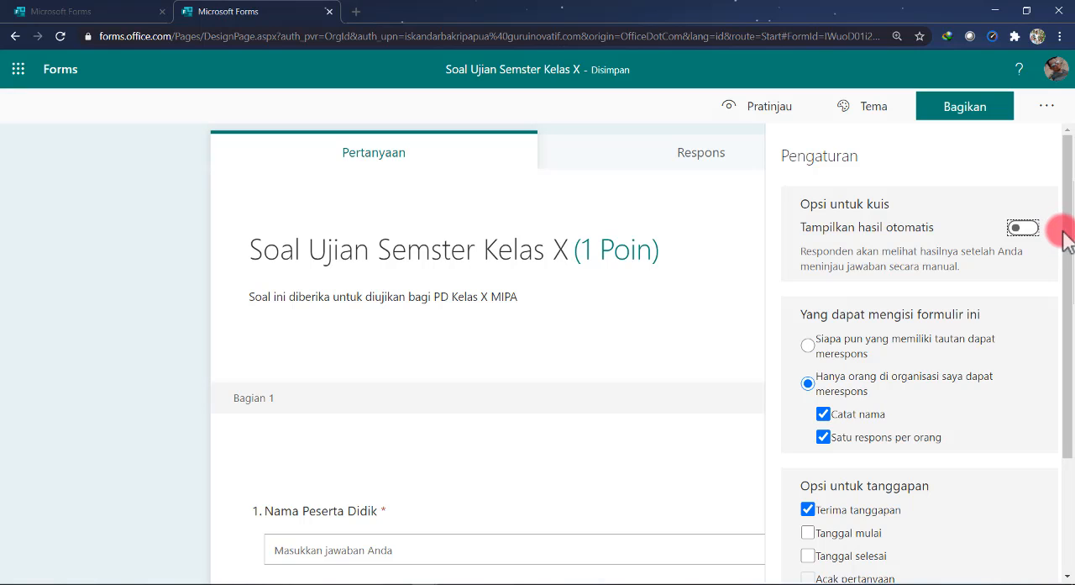
{"action": "left_click", "coordinate": [1068, 205]}
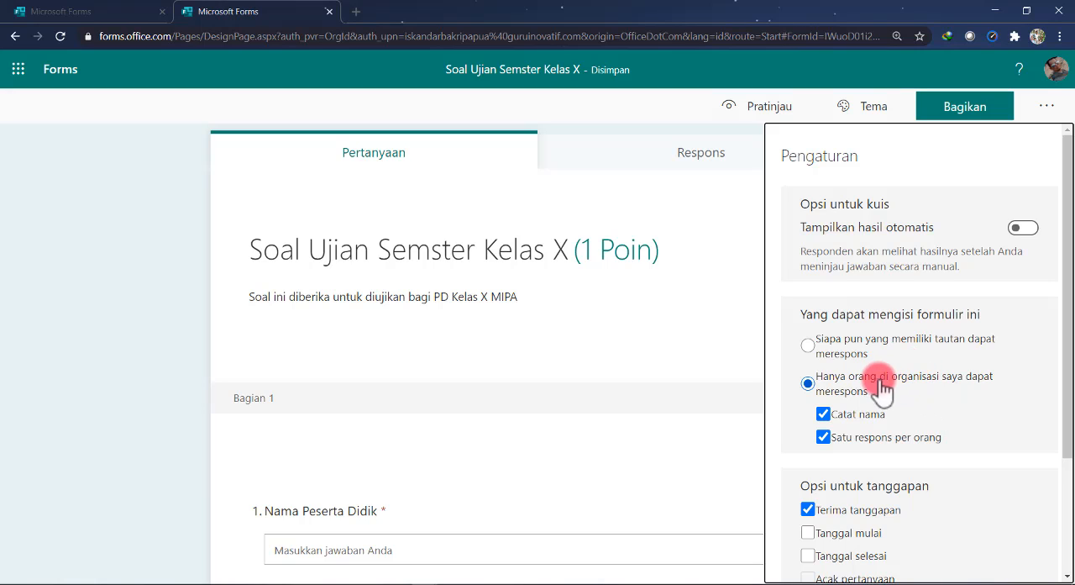
{"action": "left_click", "coordinate": [849, 345]}
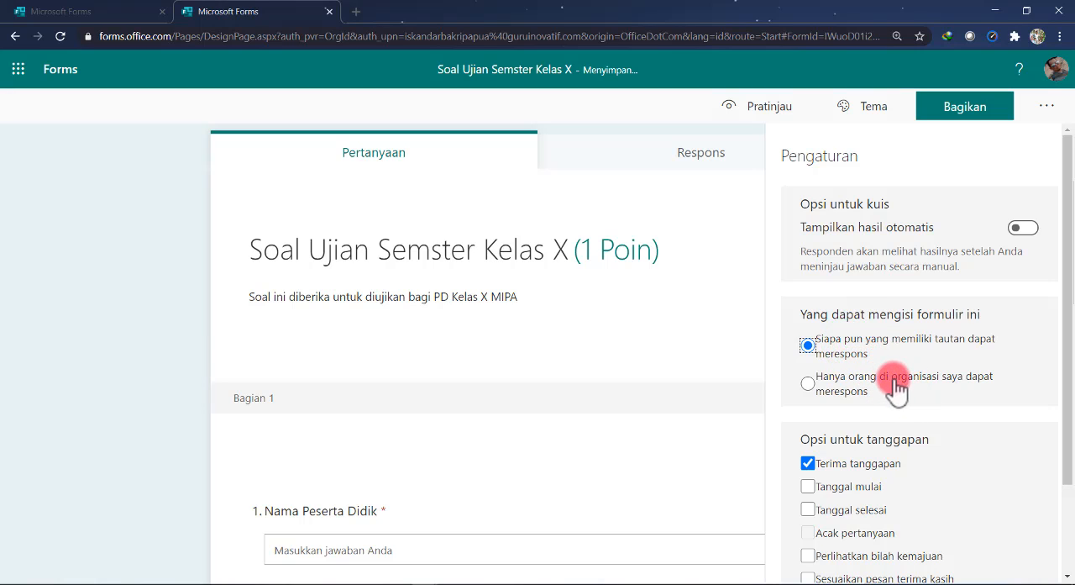
Enable a start date for responses and set it to 23/11/2020 at 05.30
{"action": "scroll", "coordinate": [944, 416], "scroll_direction": "down", "scroll_amount": 3}
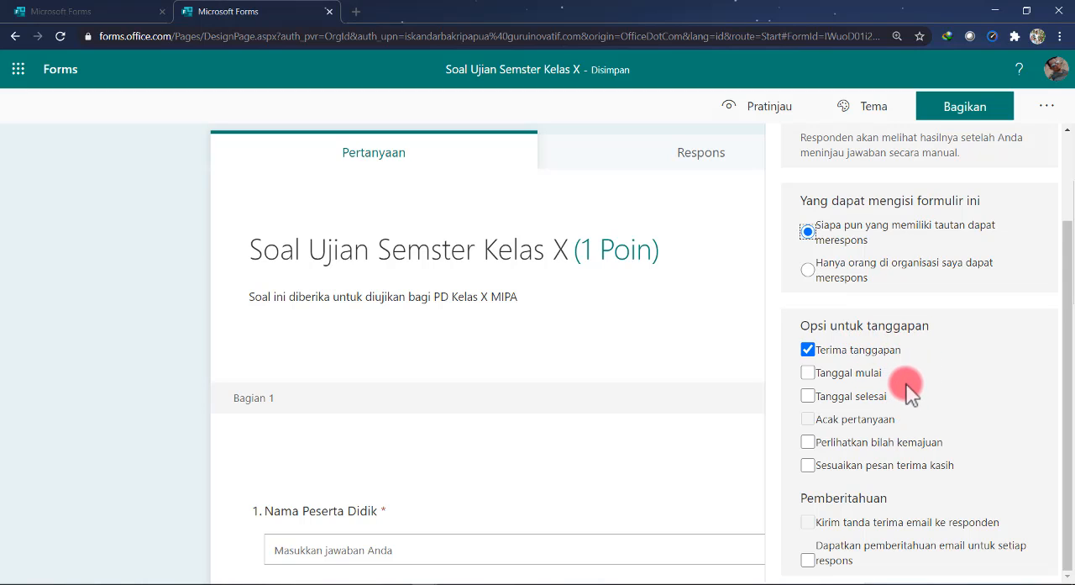
{"action": "left_click", "coordinate": [808, 373]}
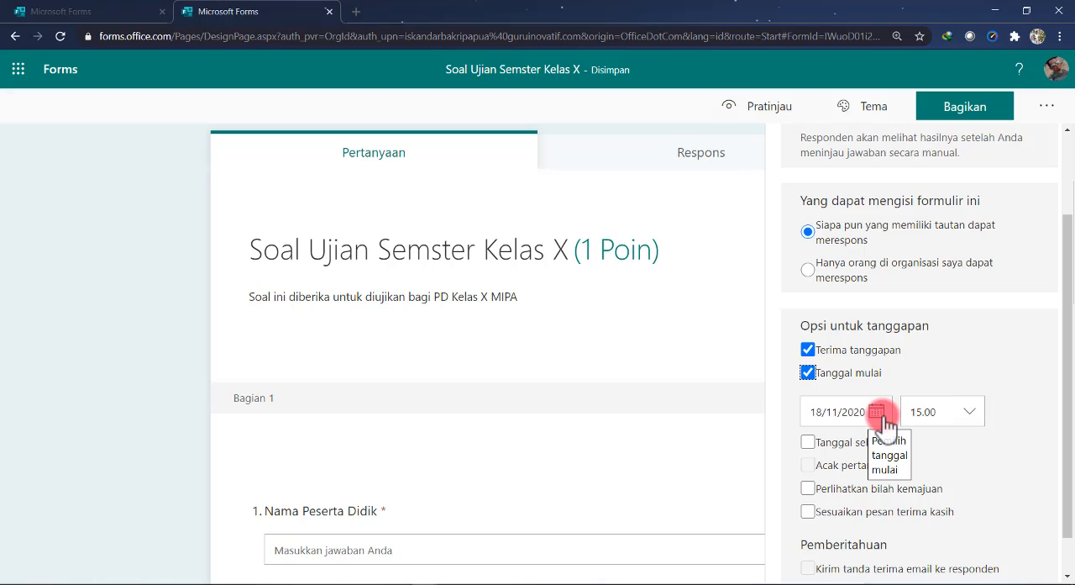
{"action": "left_click", "coordinate": [882, 416]}
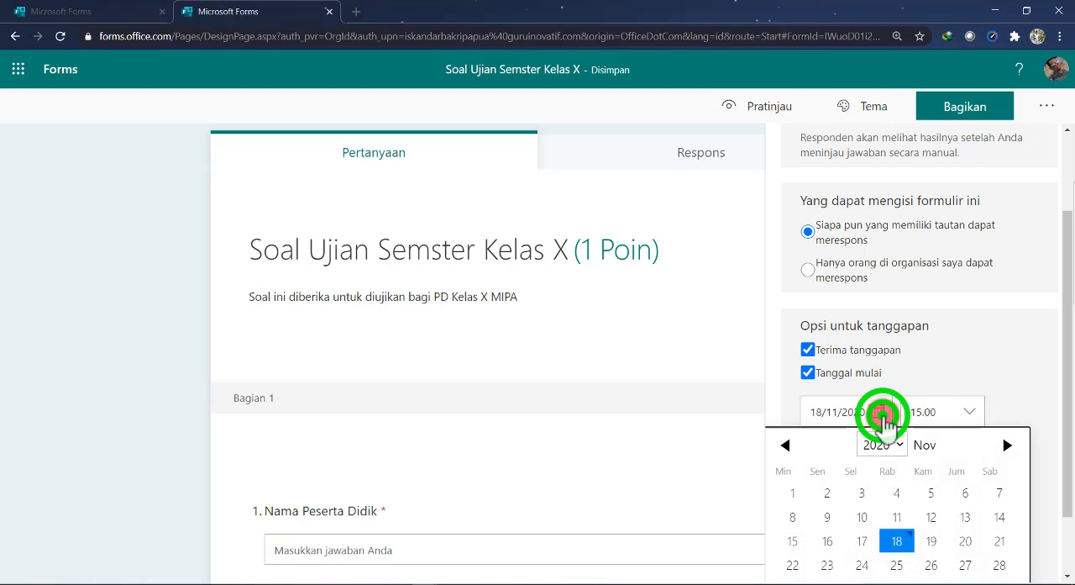
{"action": "left_click", "coordinate": [827, 563]}
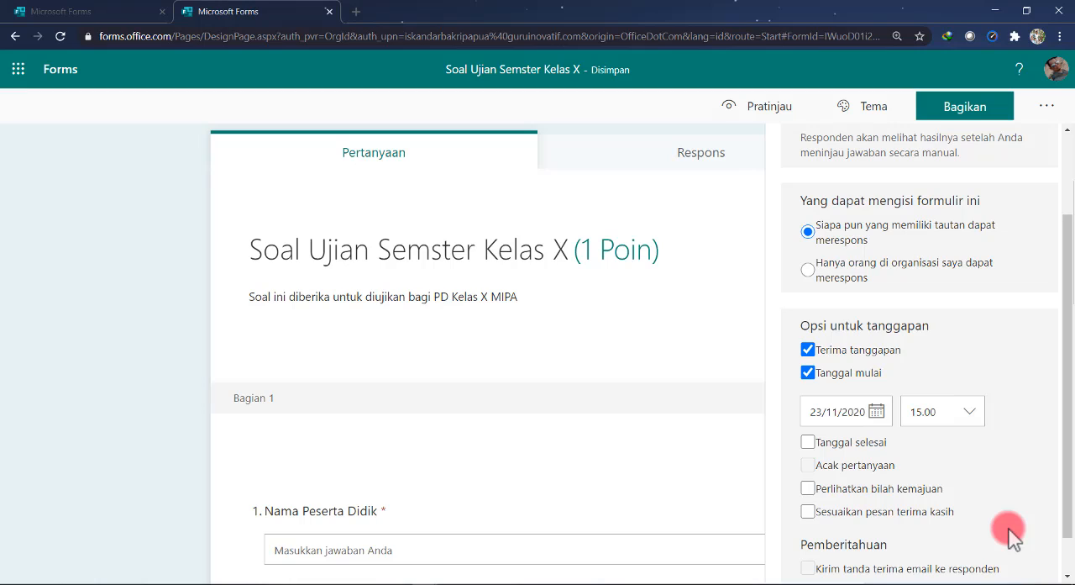
{"action": "left_click", "coordinate": [971, 413]}
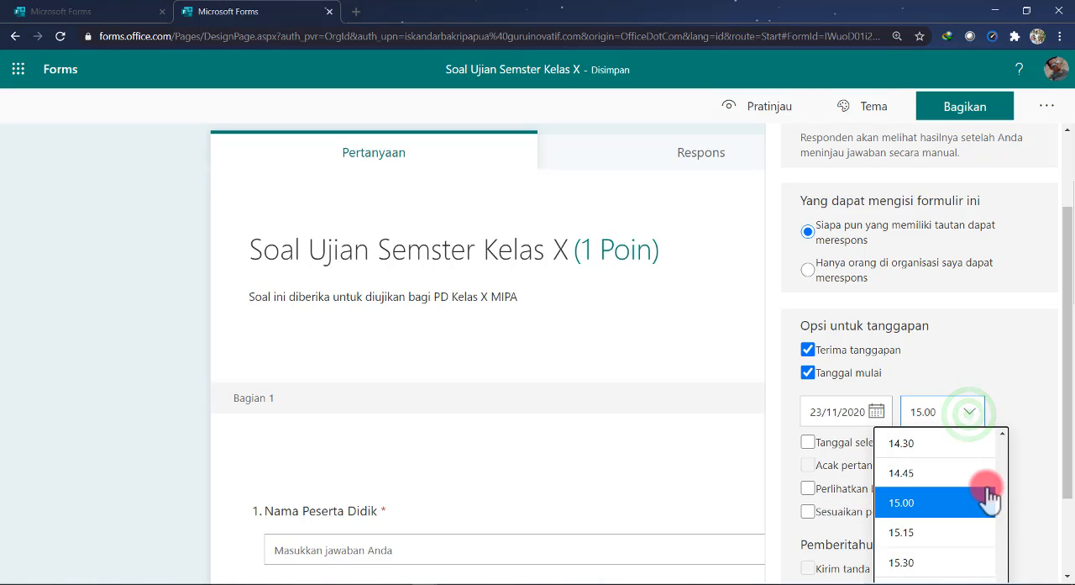
{"action": "scroll", "coordinate": [956, 505], "scroll_direction": "up", "scroll_amount": 5}
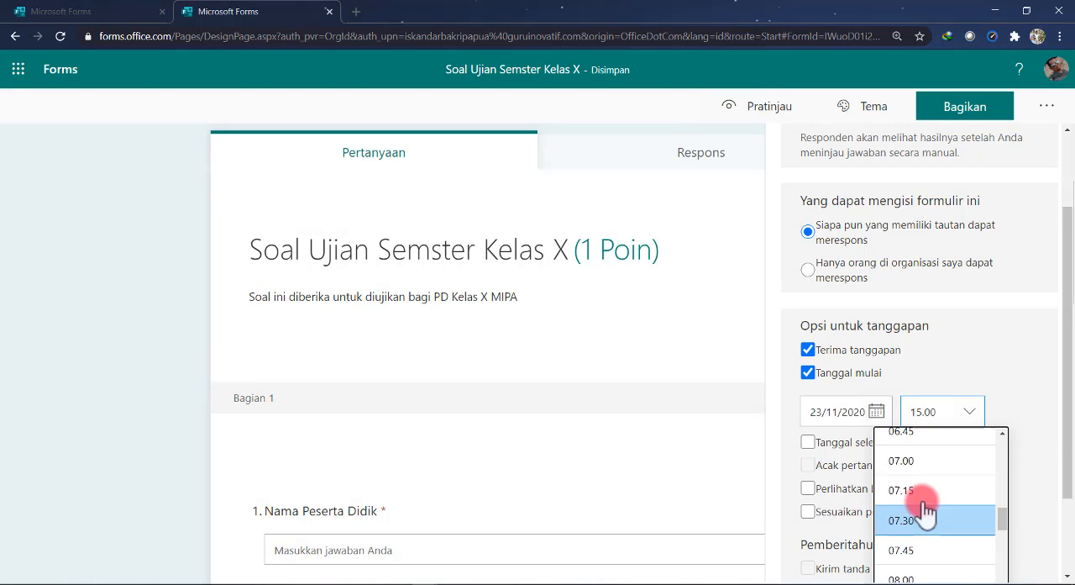
{"action": "scroll", "coordinate": [921, 512], "scroll_direction": "up", "scroll_amount": 1}
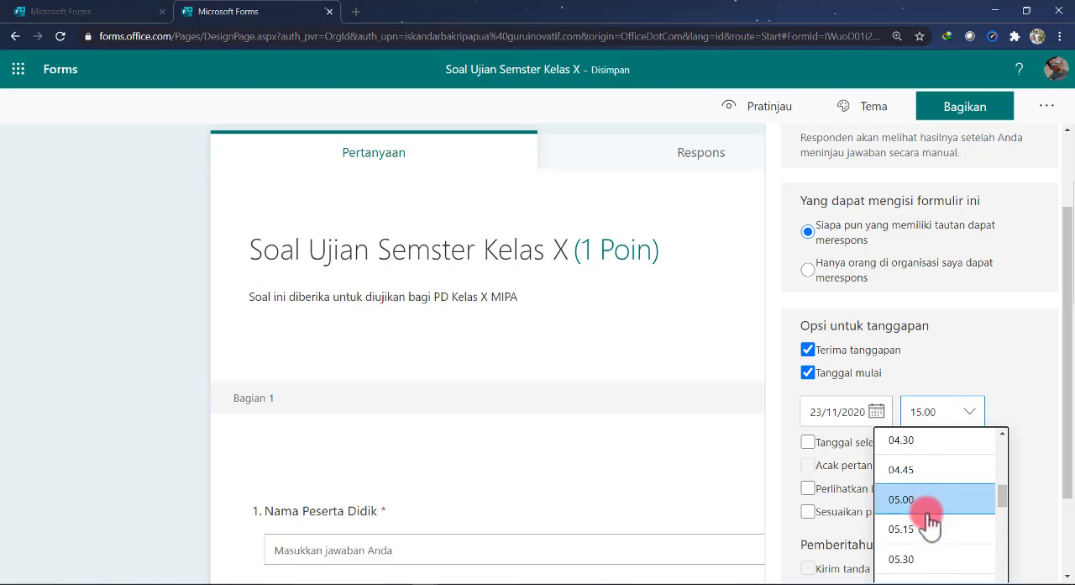
{"action": "left_click", "coordinate": [919, 557]}
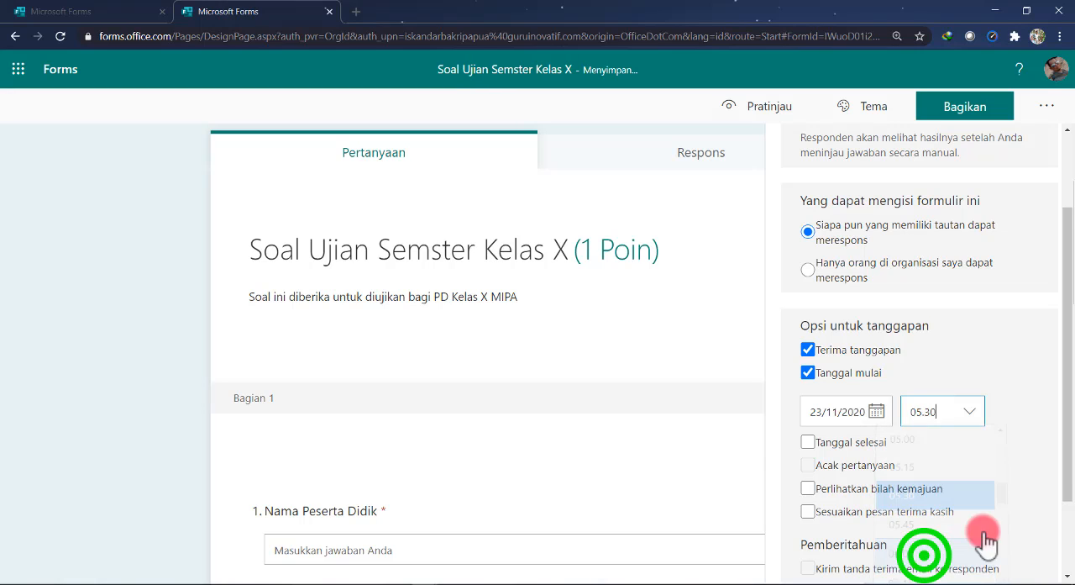
Enable an end date for responses on 23/11/2020 and set the closing time to 07.05
{"action": "left_click", "coordinate": [810, 445]}
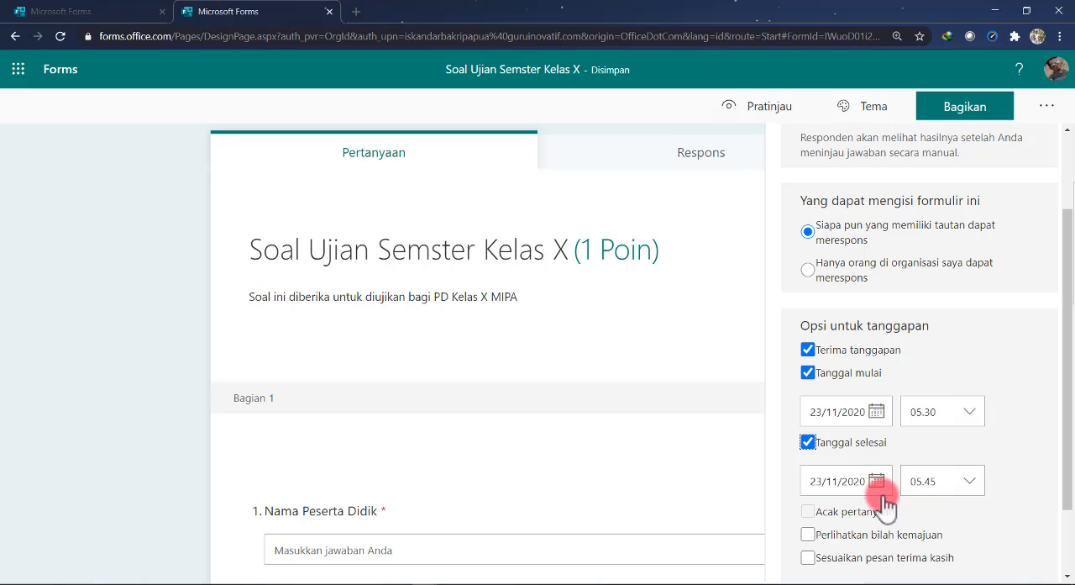
{"action": "left_click", "coordinate": [972, 483]}
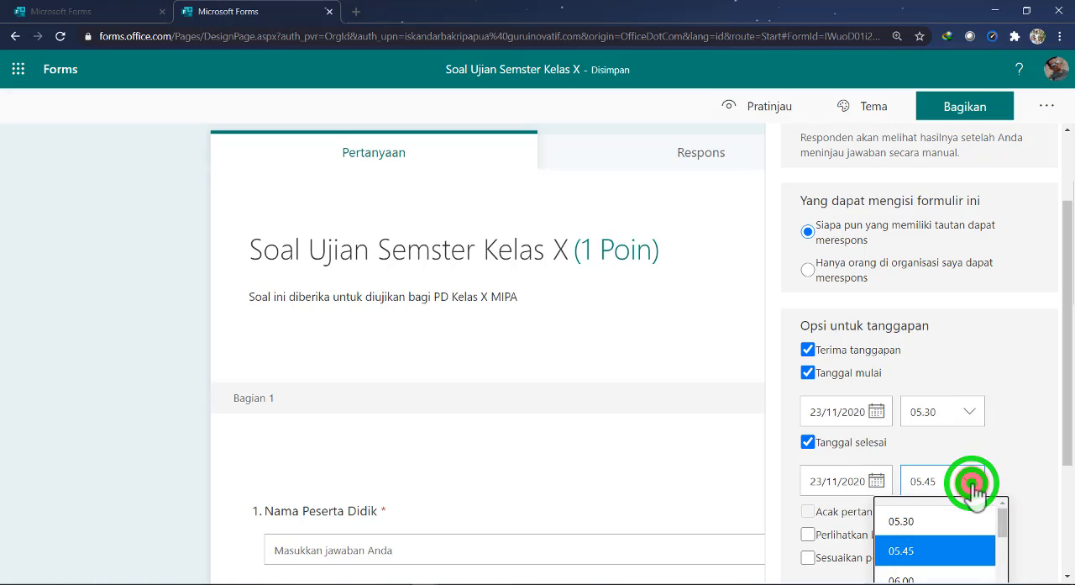
{"action": "scroll", "coordinate": [966, 514], "scroll_direction": "down", "scroll_amount": 1}
{"action": "scroll", "coordinate": [954, 548], "scroll_direction": "down", "scroll_amount": 2}
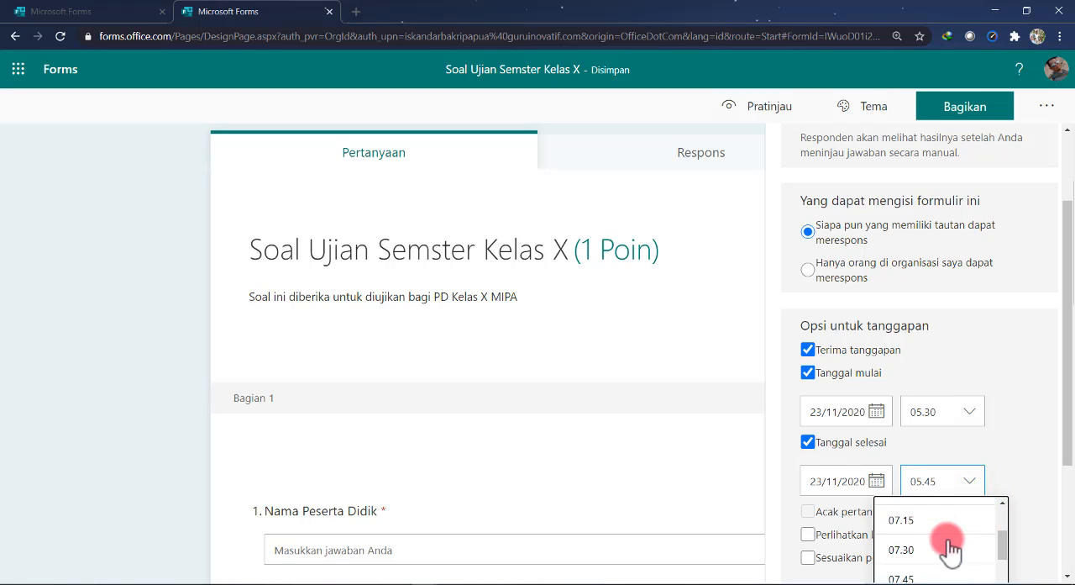
{"action": "scroll", "coordinate": [928, 563], "scroll_direction": "down", "scroll_amount": 1}
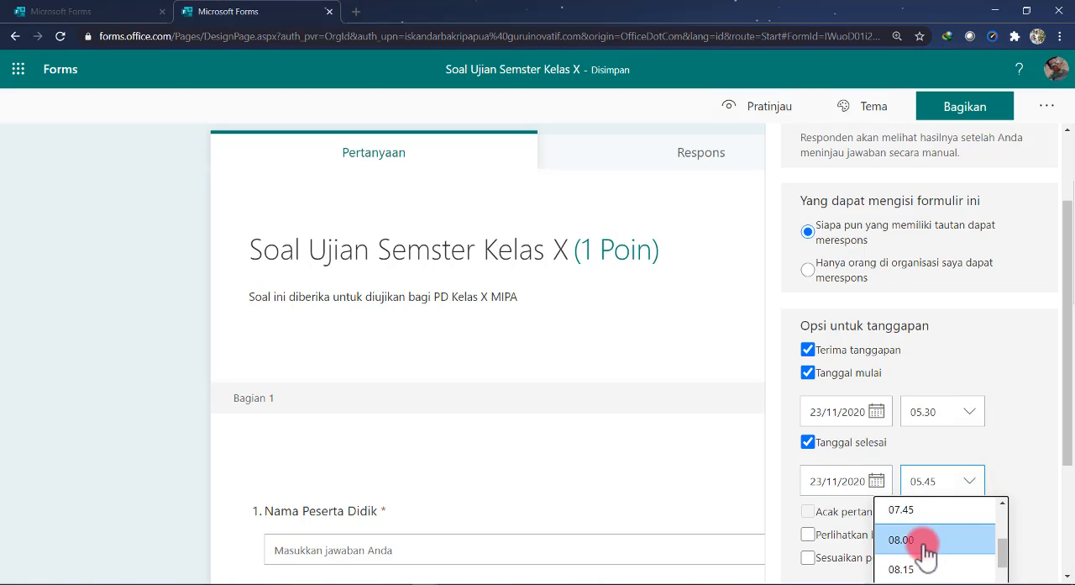
{"action": "scroll", "coordinate": [931, 525], "scroll_direction": "up", "scroll_amount": 1}
{"action": "scroll", "coordinate": [929, 529], "scroll_direction": "up", "scroll_amount": 2}
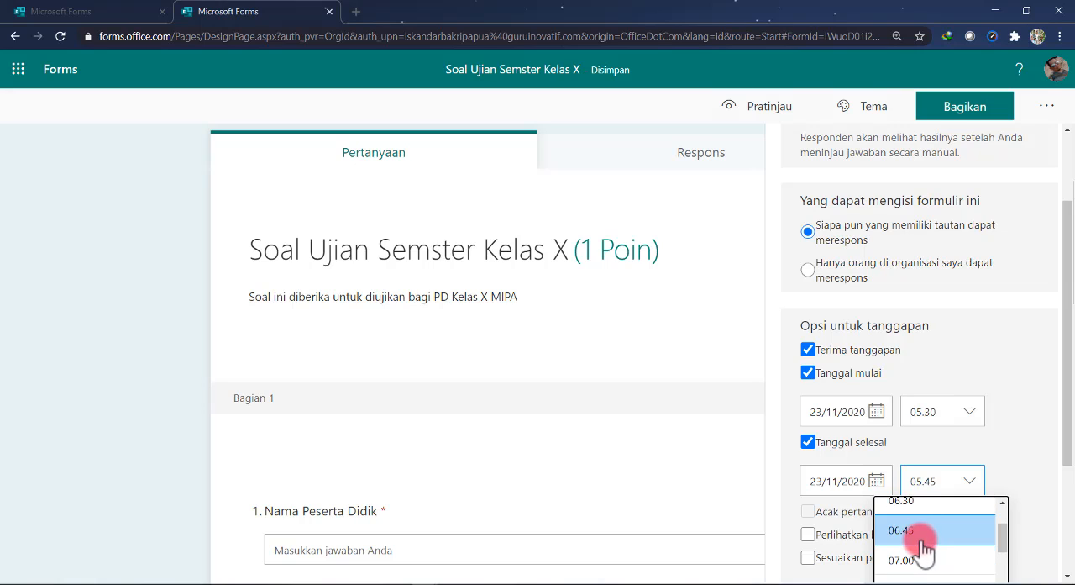
{"action": "left_click", "coordinate": [920, 559]}
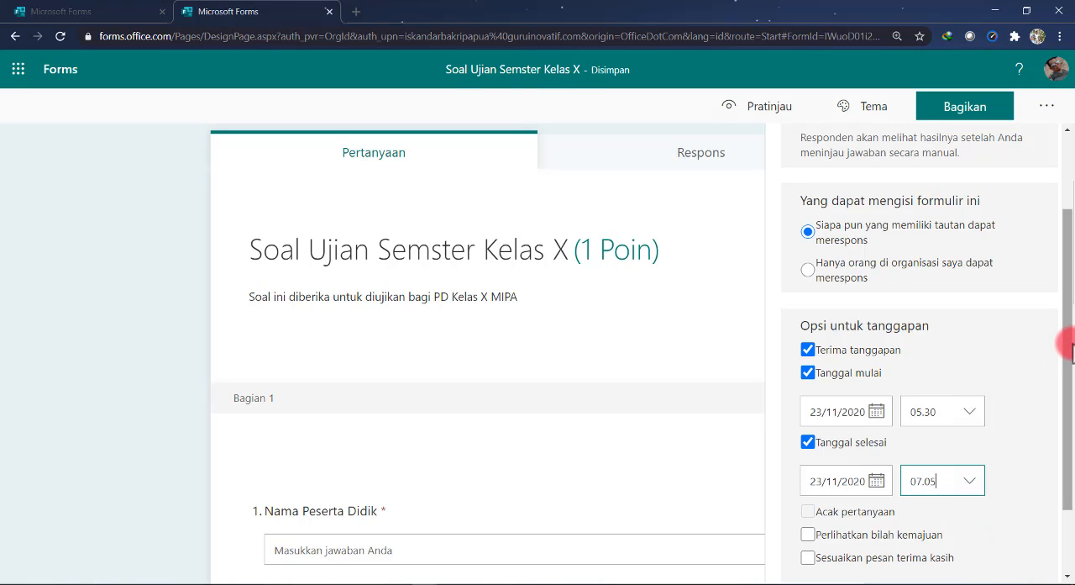
Turn on the progress bar and customize the thank-you message as "Jawaban Anda Telah Kami Terima."
{"action": "left_click_drag", "start_coordinate": [1068, 356], "coordinate": [1069, 414]}
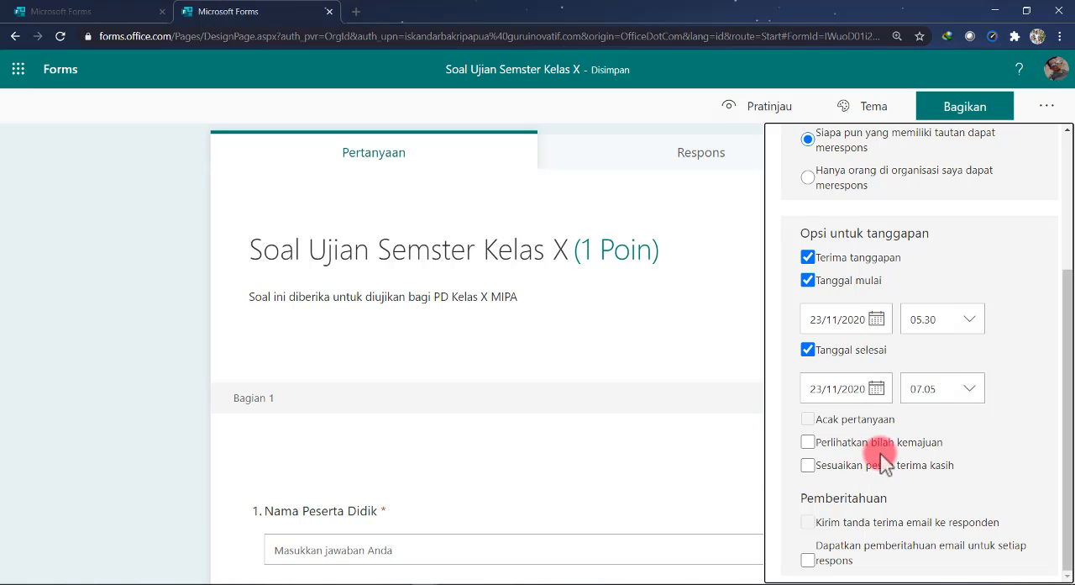
{"action": "left_click", "coordinate": [808, 443]}
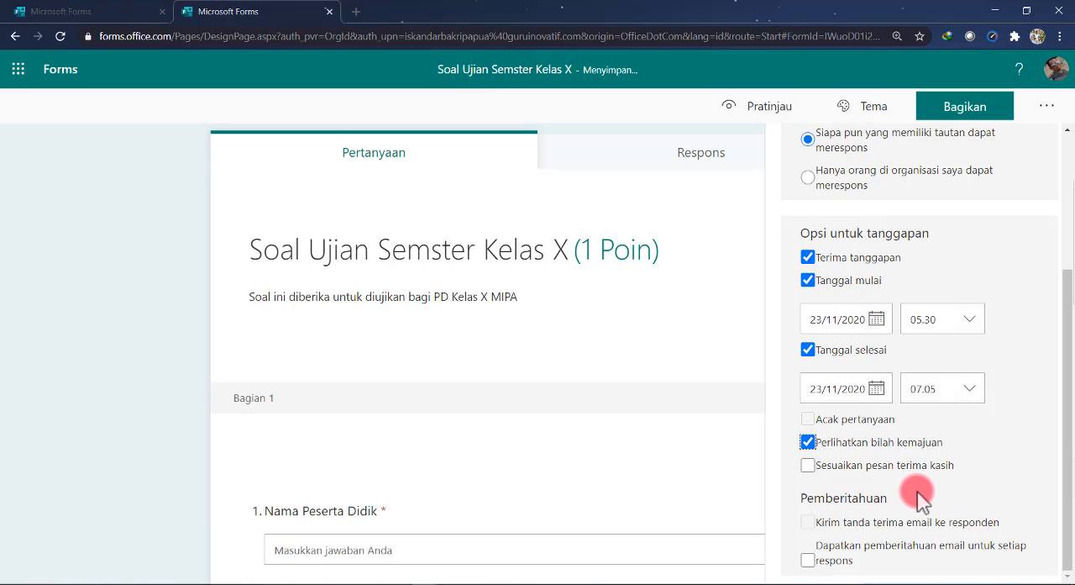
{"action": "left_click", "coordinate": [808, 466]}
{"action": "left_click", "coordinate": [843, 499]}
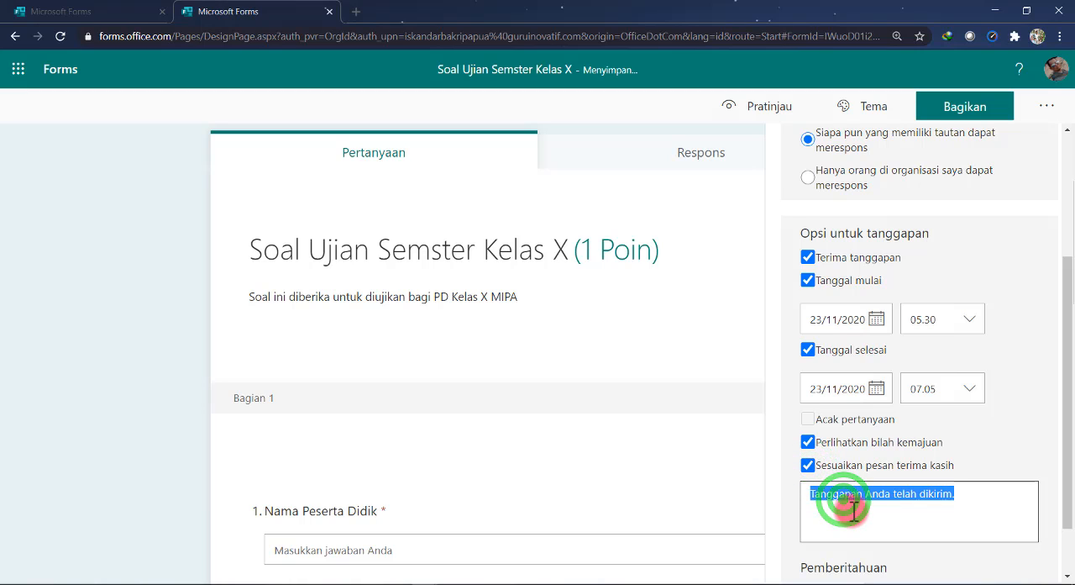
{"action": "type", "text": "Jawab"}
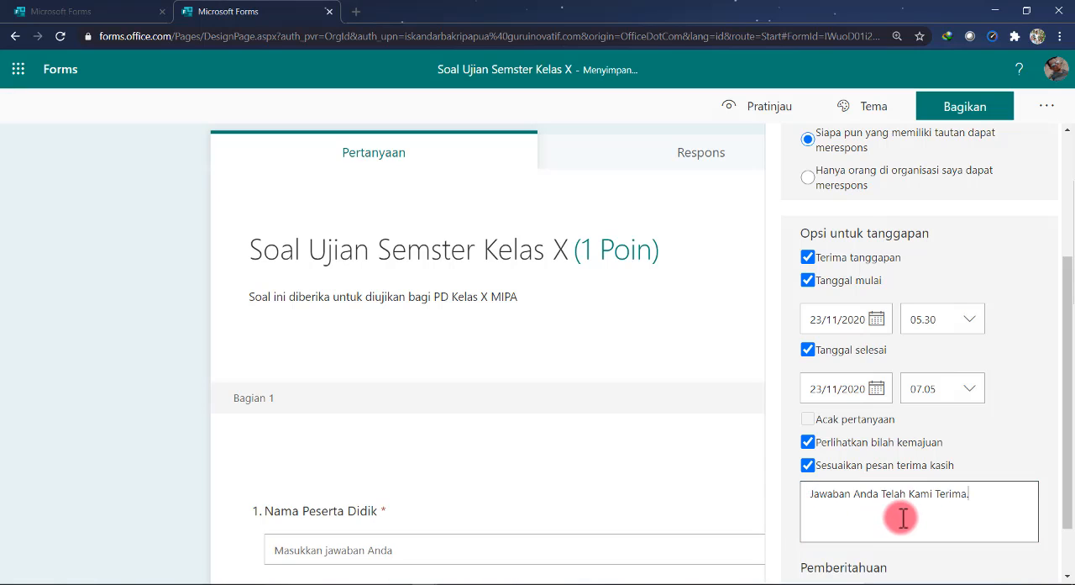
Review the quiz settings for results, respondent access, schedule, thank-you message and notifications
{"action": "scroll", "coordinate": [881, 489], "scroll_direction": "down", "scroll_amount": 1}
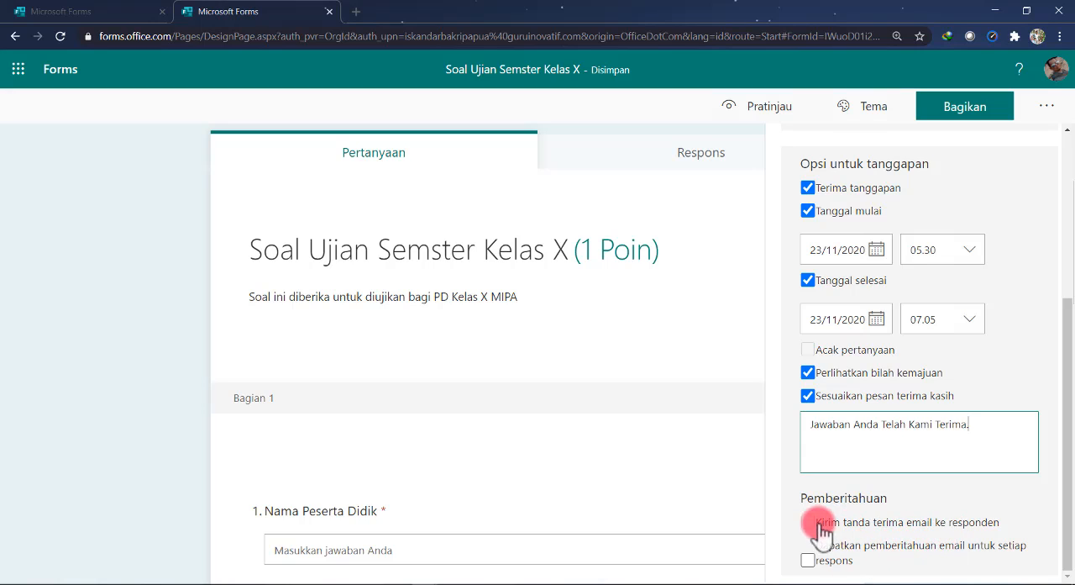
{"action": "scroll", "coordinate": [836, 412], "scroll_direction": "up", "scroll_amount": 2}
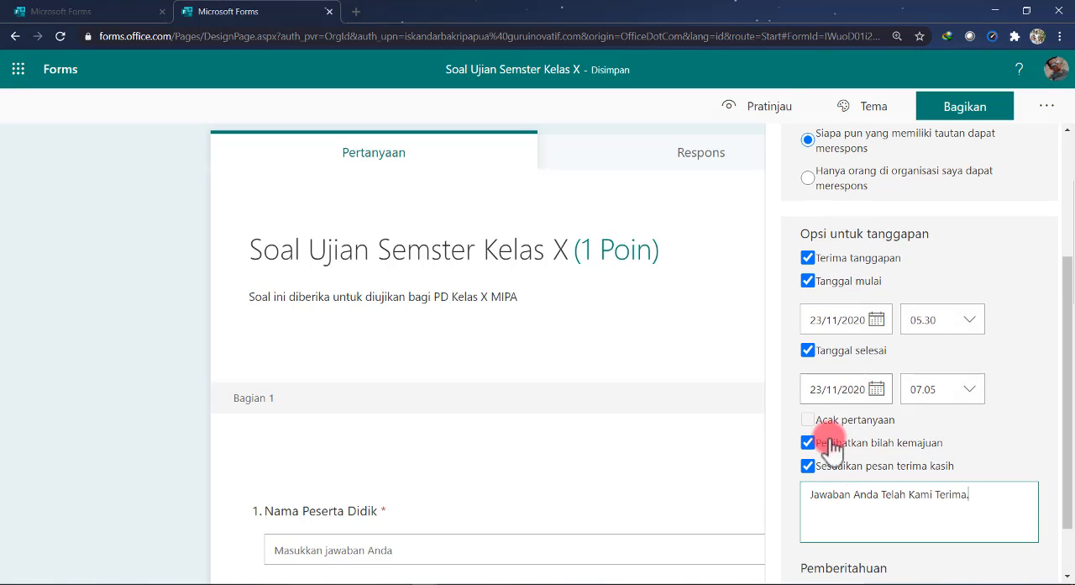
{"action": "scroll", "coordinate": [866, 394], "scroll_direction": "up", "scroll_amount": 1}
{"action": "scroll", "coordinate": [869, 376], "scroll_direction": "up", "scroll_amount": 2}
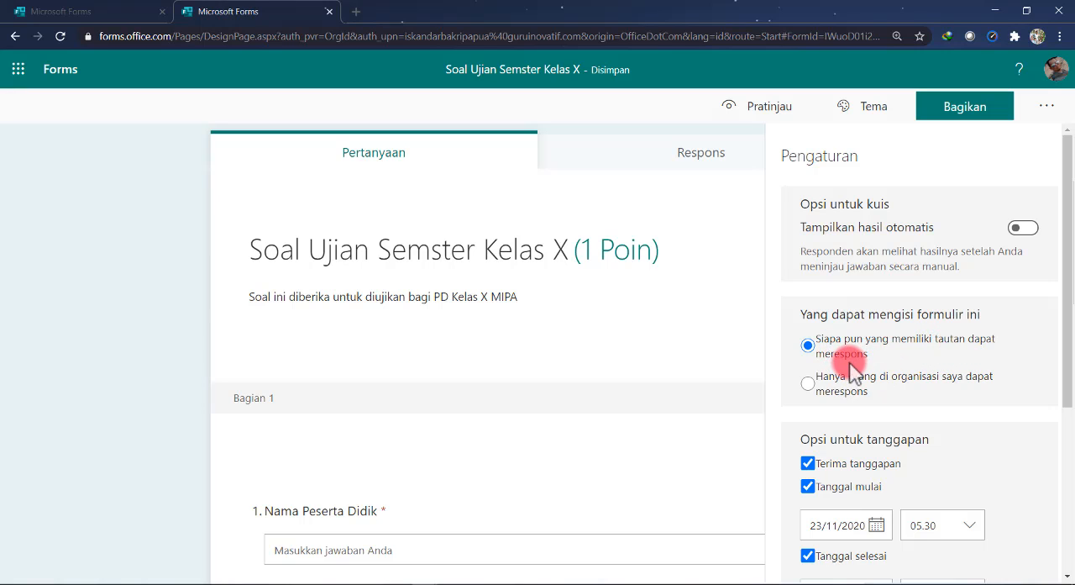
{"action": "scroll", "coordinate": [840, 454], "scroll_direction": "down", "scroll_amount": 3}
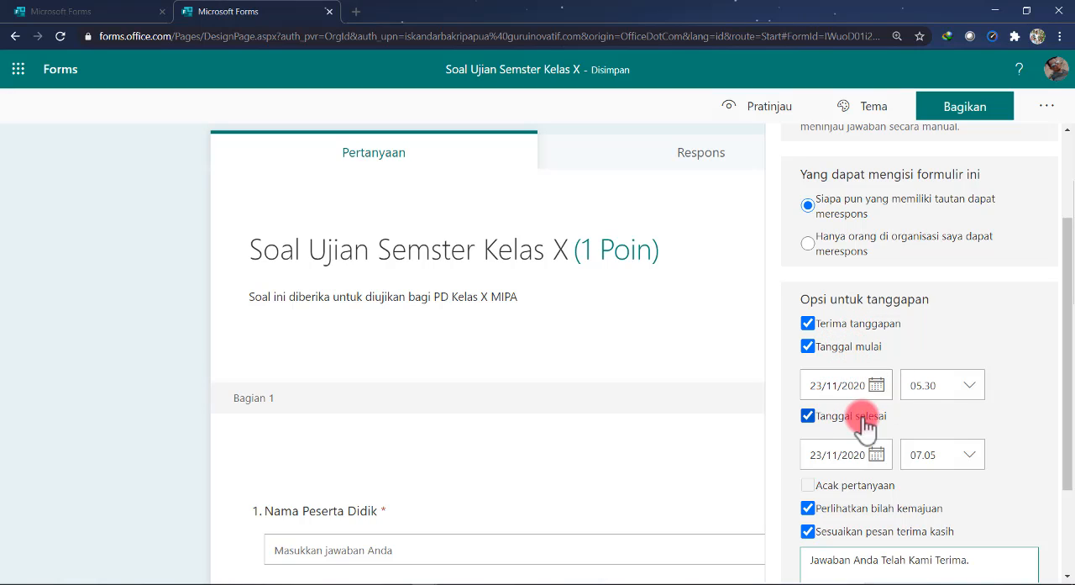
{"action": "scroll", "coordinate": [874, 454], "scroll_direction": "down", "scroll_amount": 1}
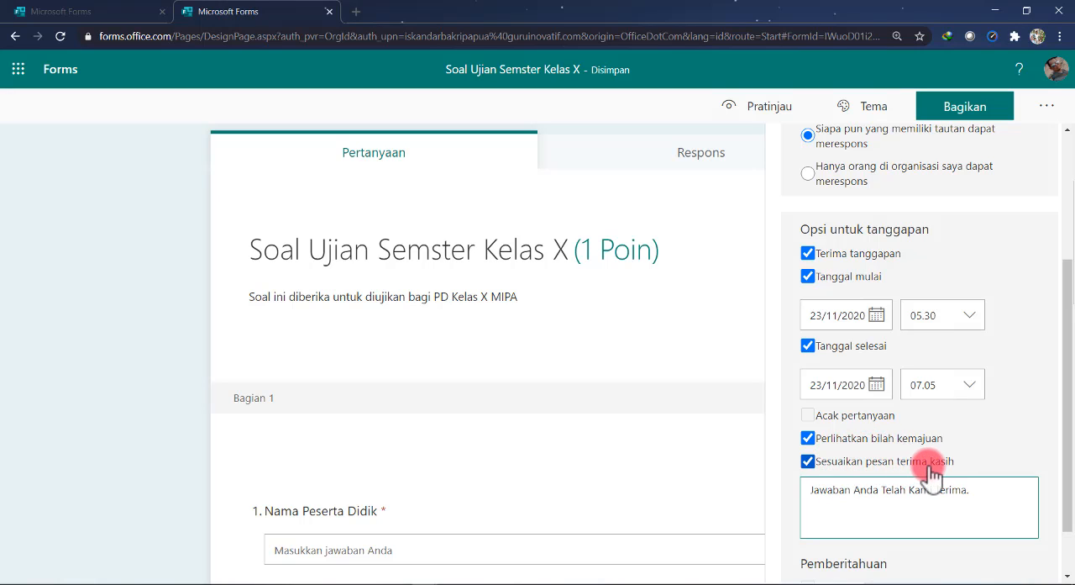
{"action": "scroll", "coordinate": [915, 512], "scroll_direction": "down", "scroll_amount": 2}
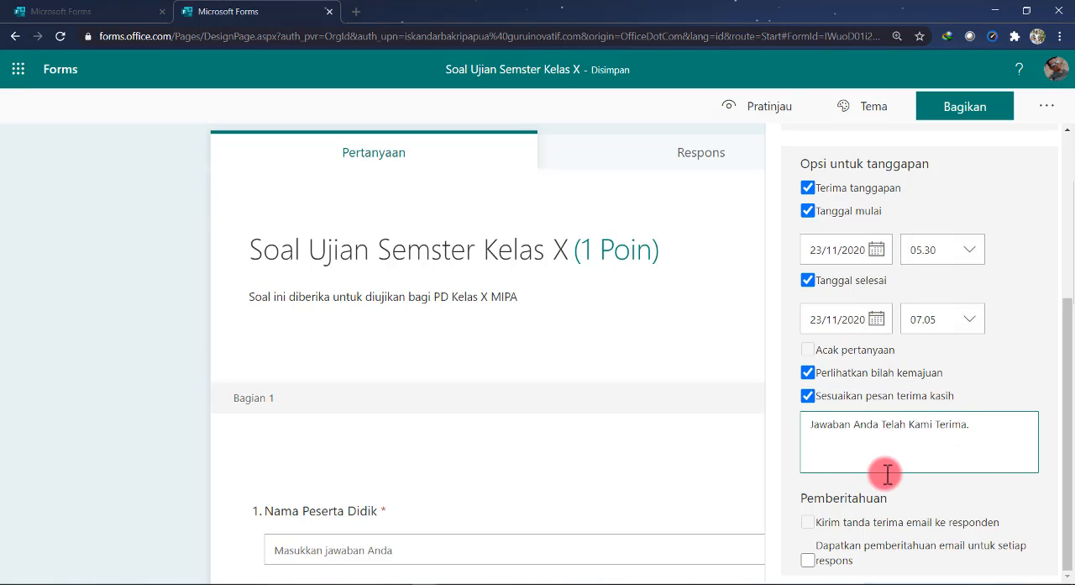
{"action": "scroll", "coordinate": [924, 378], "scroll_direction": "up", "scroll_amount": 4}
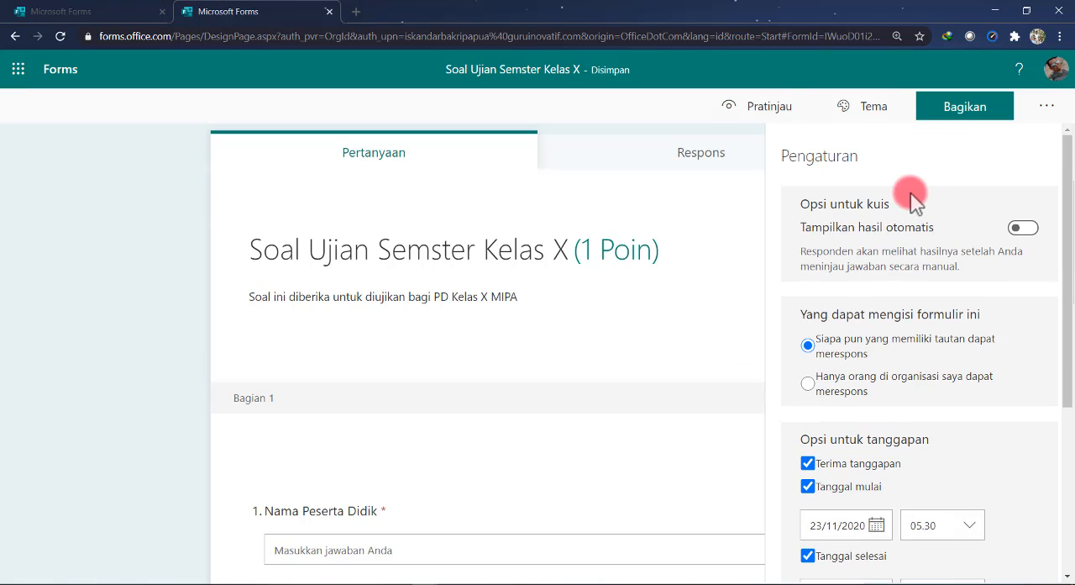
Open the quiz's sharing options, keep responses open to anyone with the link, and copy the response link
{"action": "left_click", "coordinate": [968, 109]}
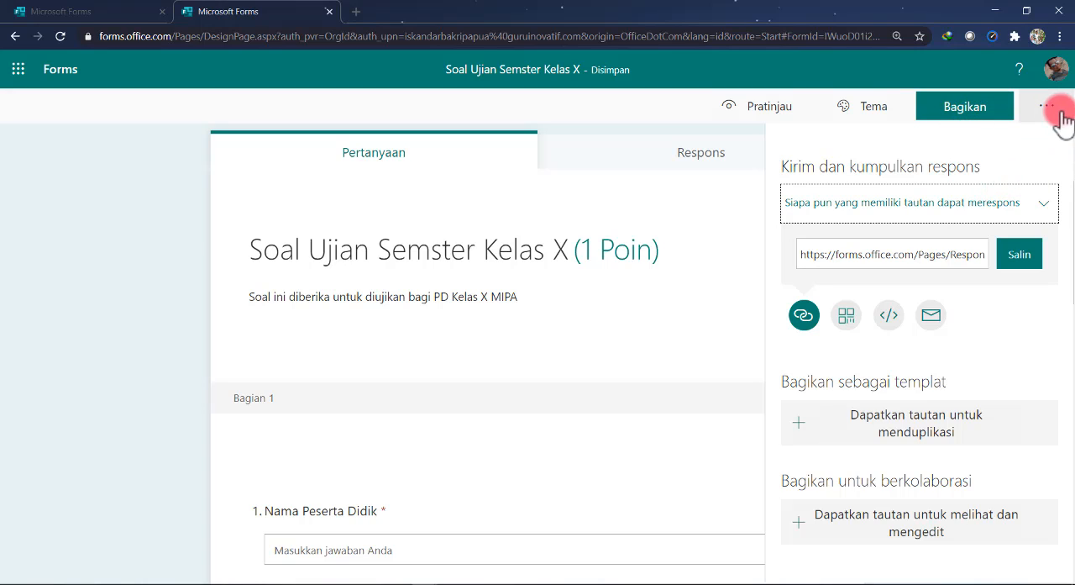
{"action": "left_click", "coordinate": [1042, 212]}
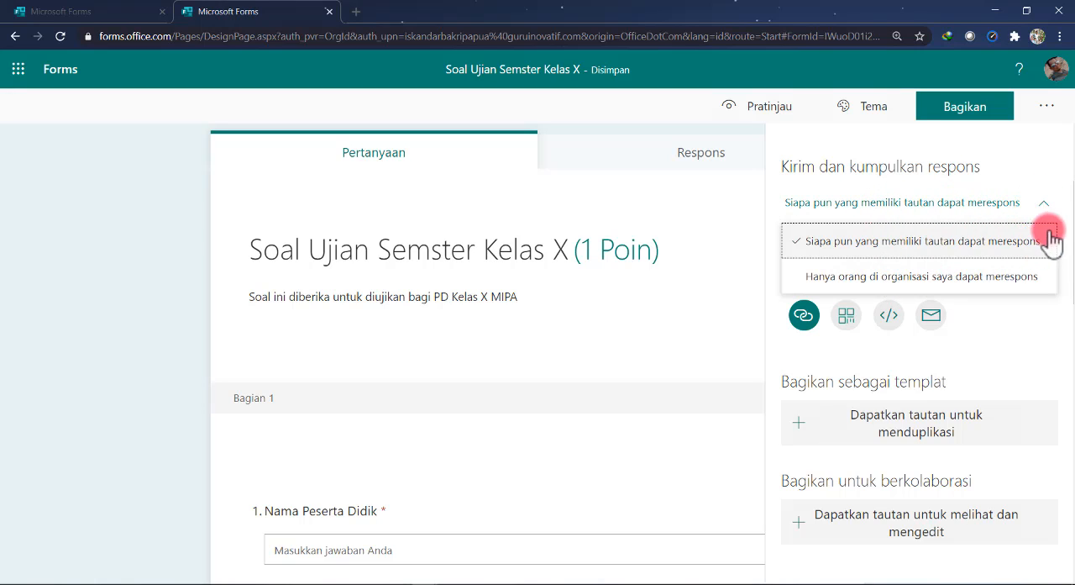
{"action": "left_click", "coordinate": [923, 242]}
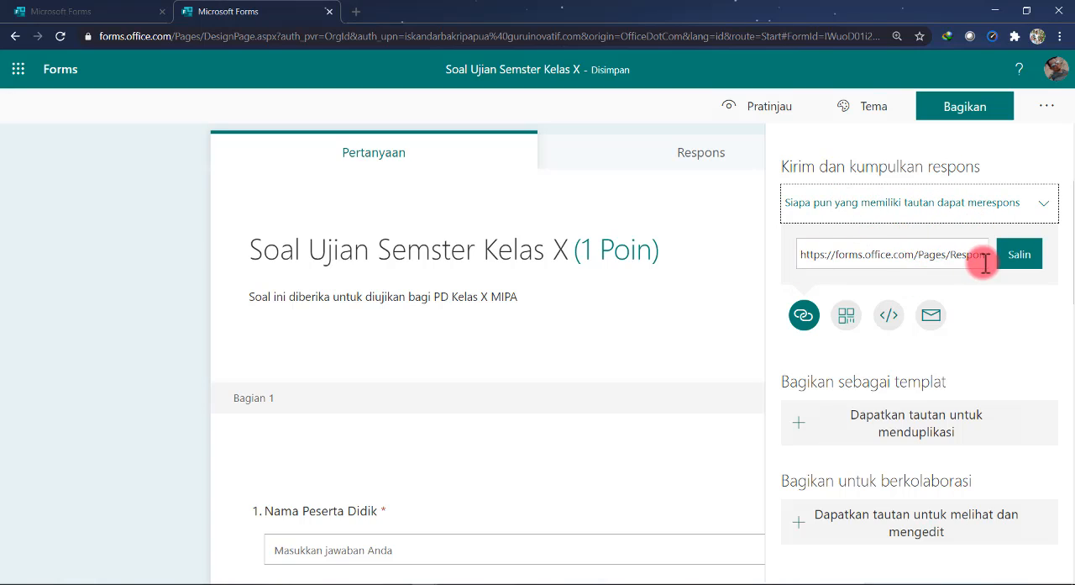
{"action": "left_click", "coordinate": [1027, 262]}
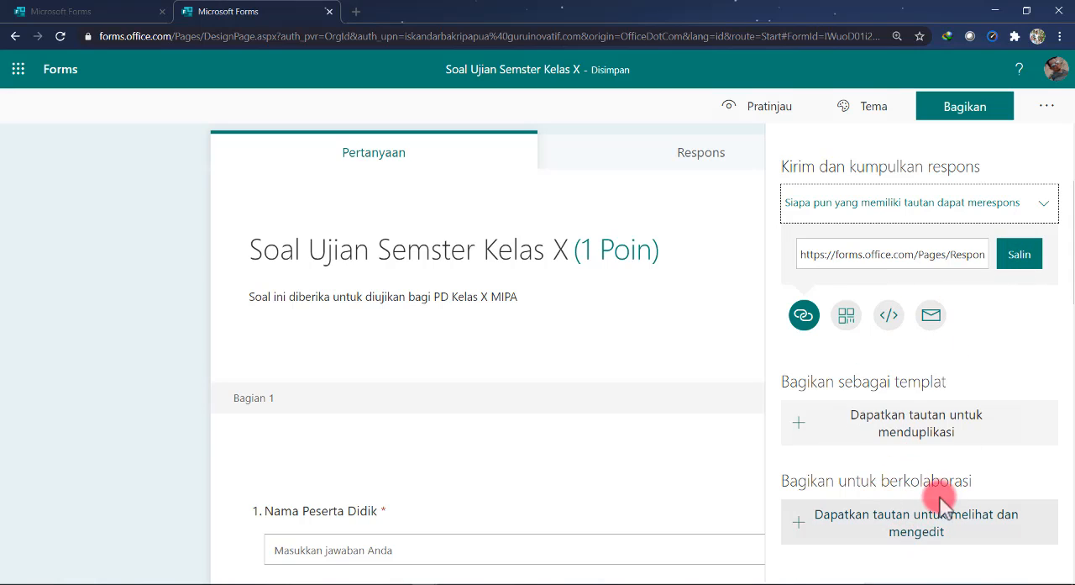
{"action": "left_click", "coordinate": [1018, 262]}
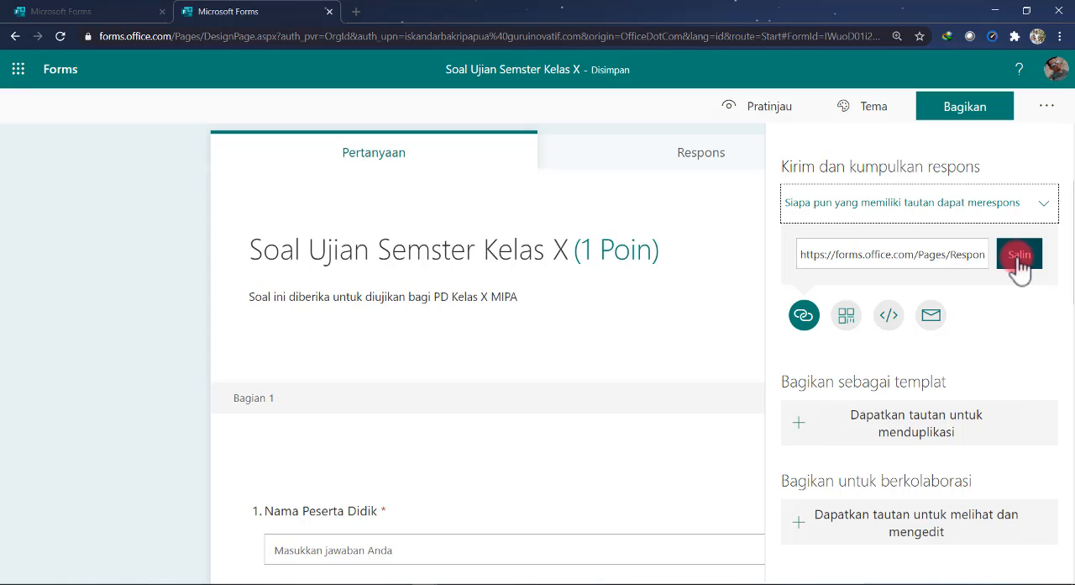
{"action": "left_click", "coordinate": [1019, 265]}
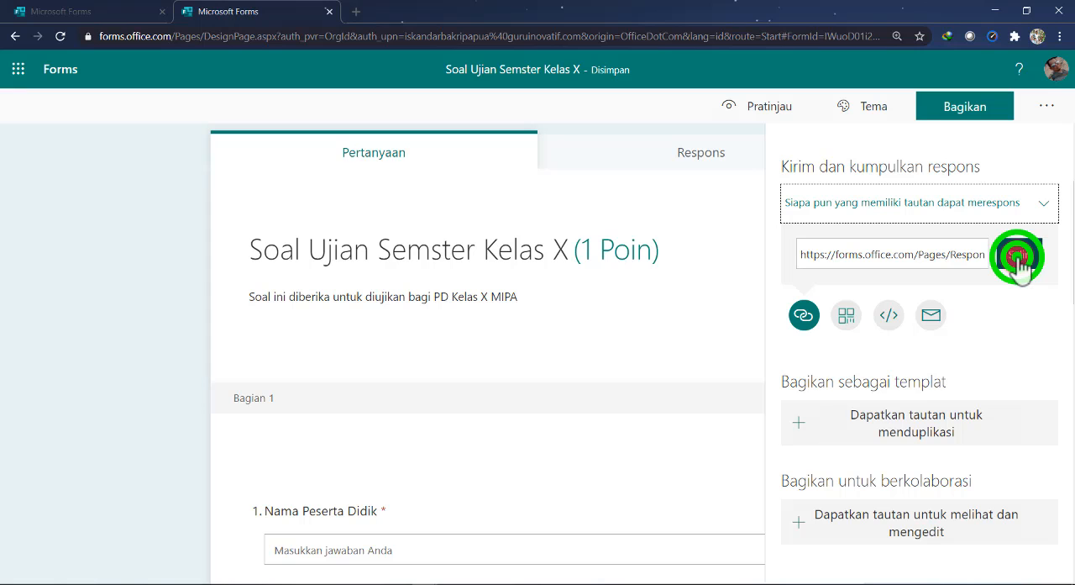
Open tinyurl.com in a new browser tab
{"action": "left_click", "coordinate": [357, 12]}
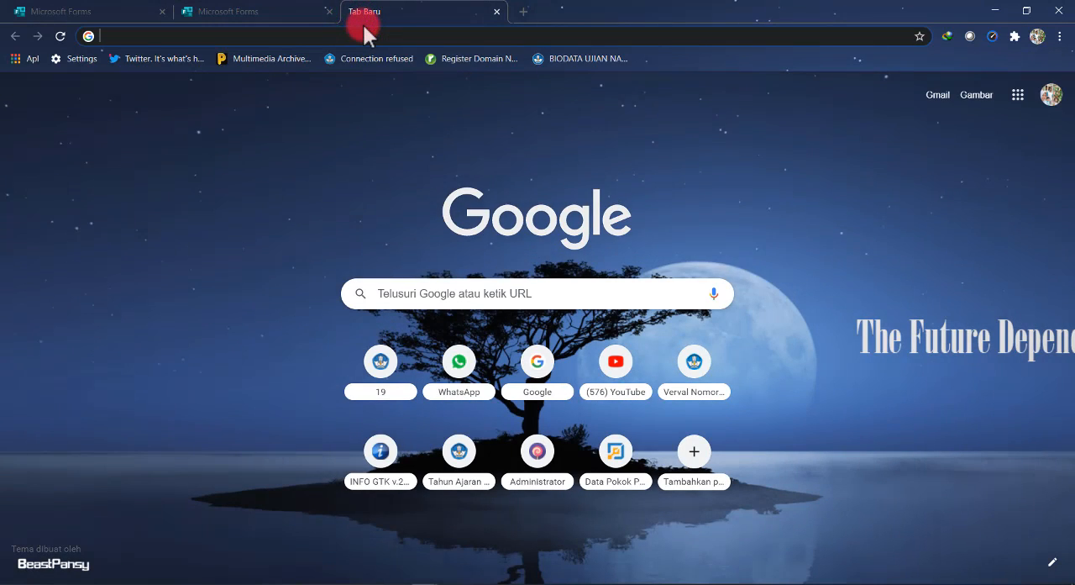
{"action": "type", "text": "tinyurl.com"}
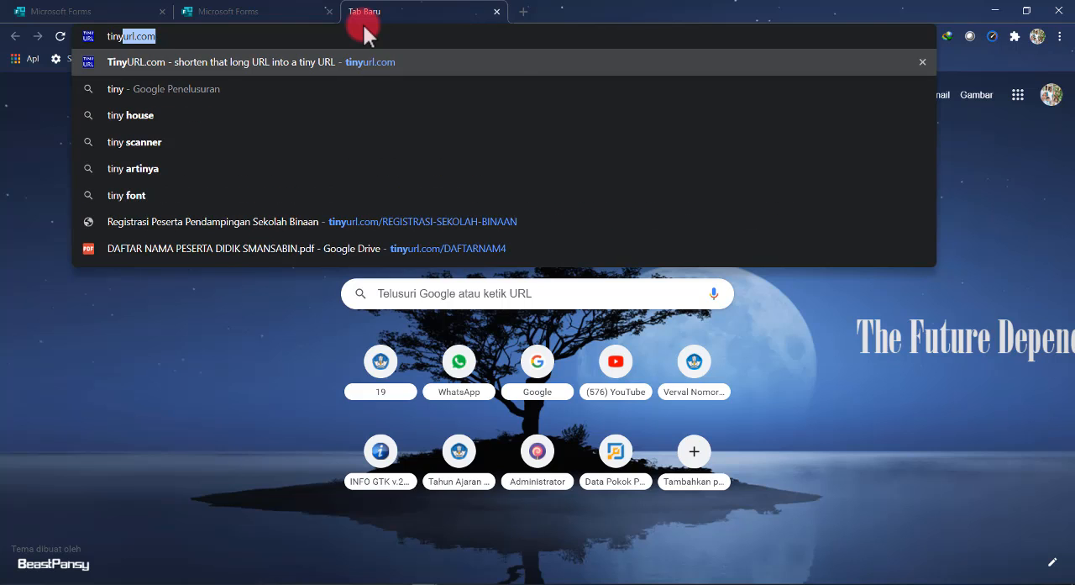
{"action": "key", "text": "Right"}
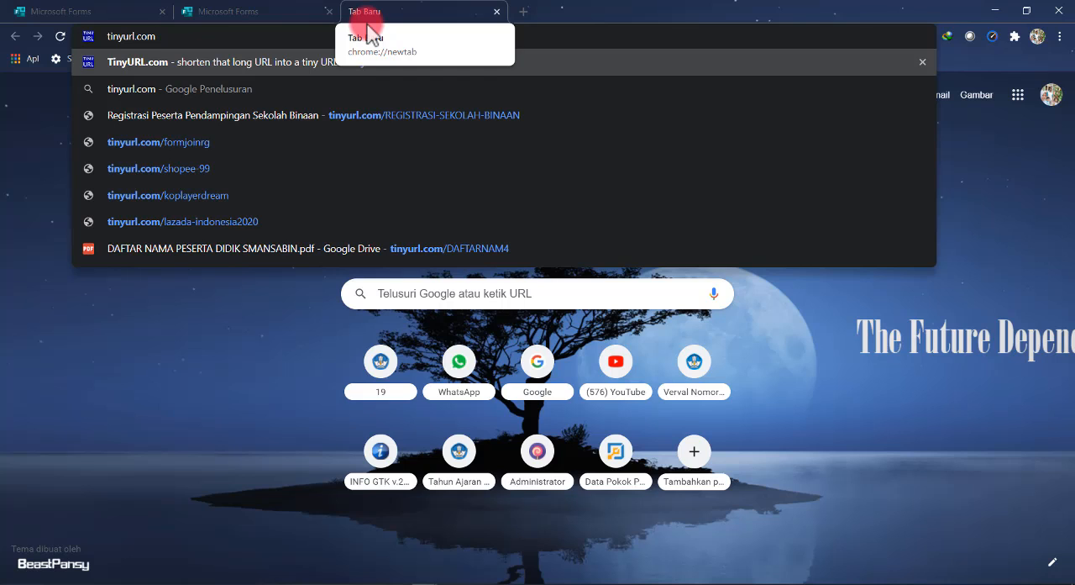
{"action": "key", "text": "Return"}
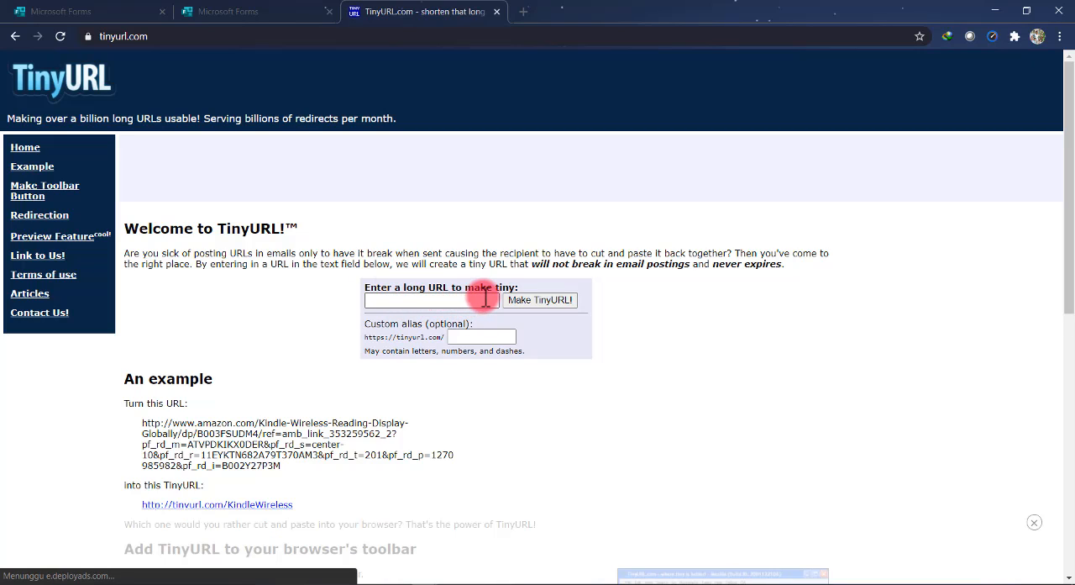
Shorten the copied form link with the custom alias latihan-bikin-soal and copy the new TinyURL to the clipboard
{"action": "left_click", "coordinate": [395, 297]}
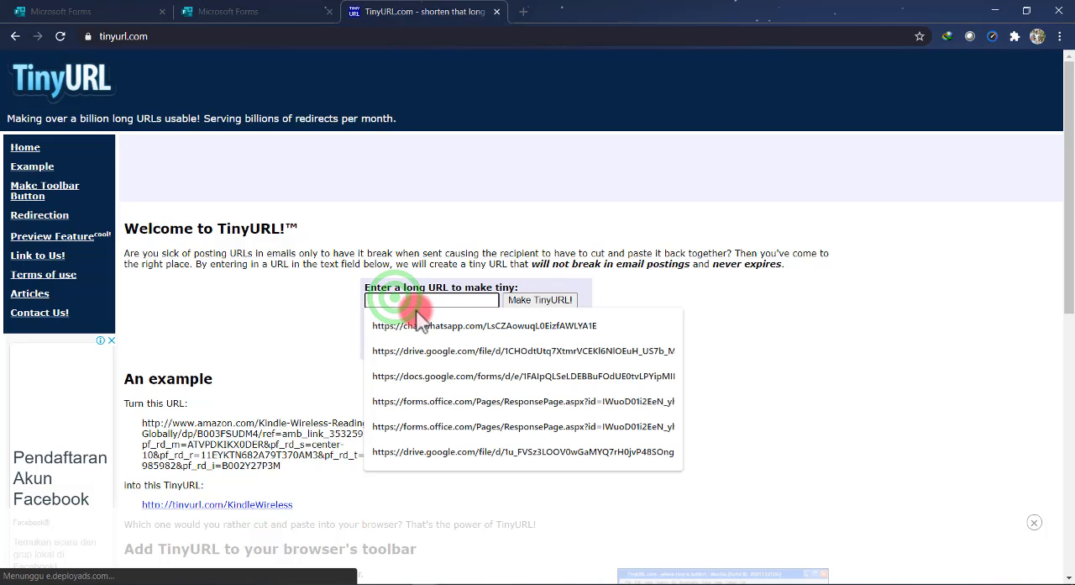
{"action": "key", "text": "ctrl+v"}
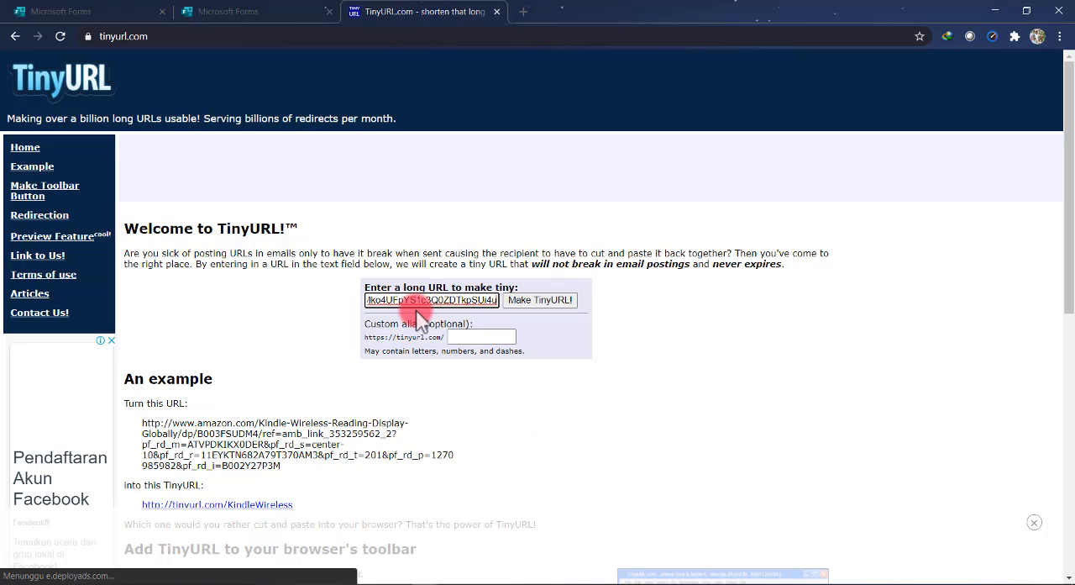
{"action": "left_click", "coordinate": [465, 337]}
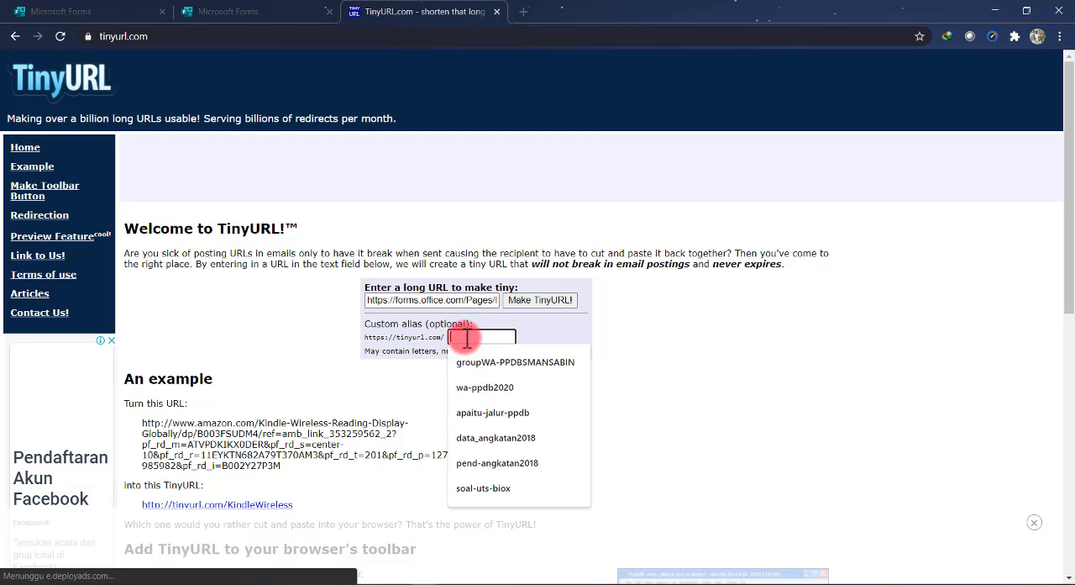
{"action": "type", "text": "la"}
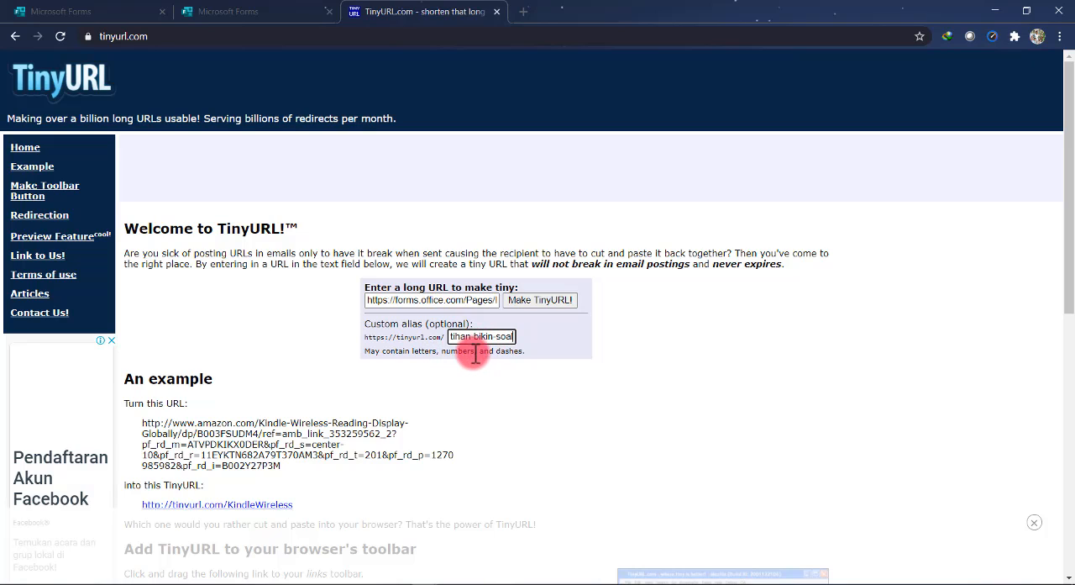
{"action": "left_click", "coordinate": [540, 302]}
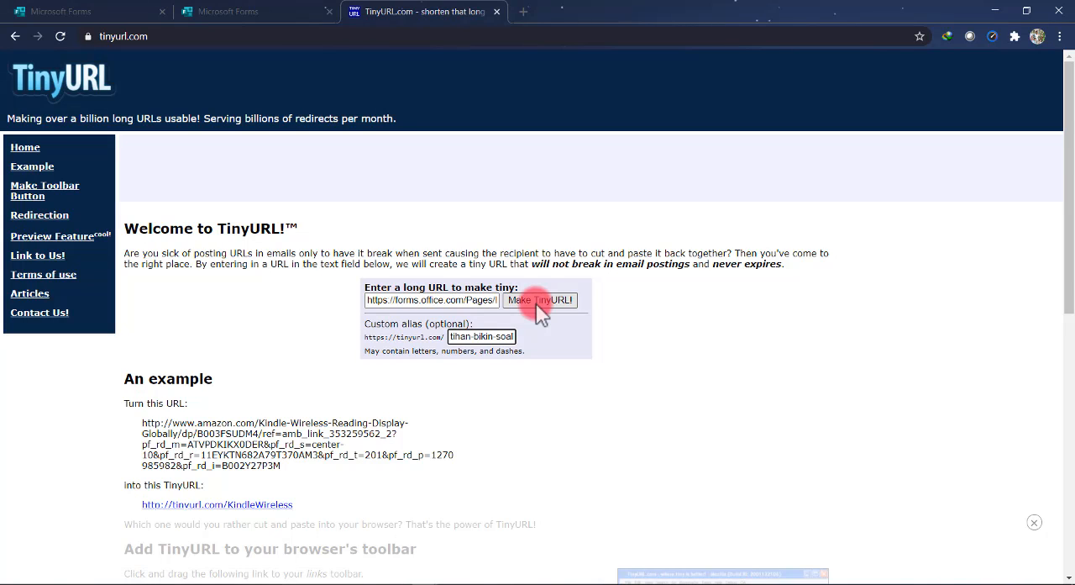
{"action": "left_click", "coordinate": [536, 303]}
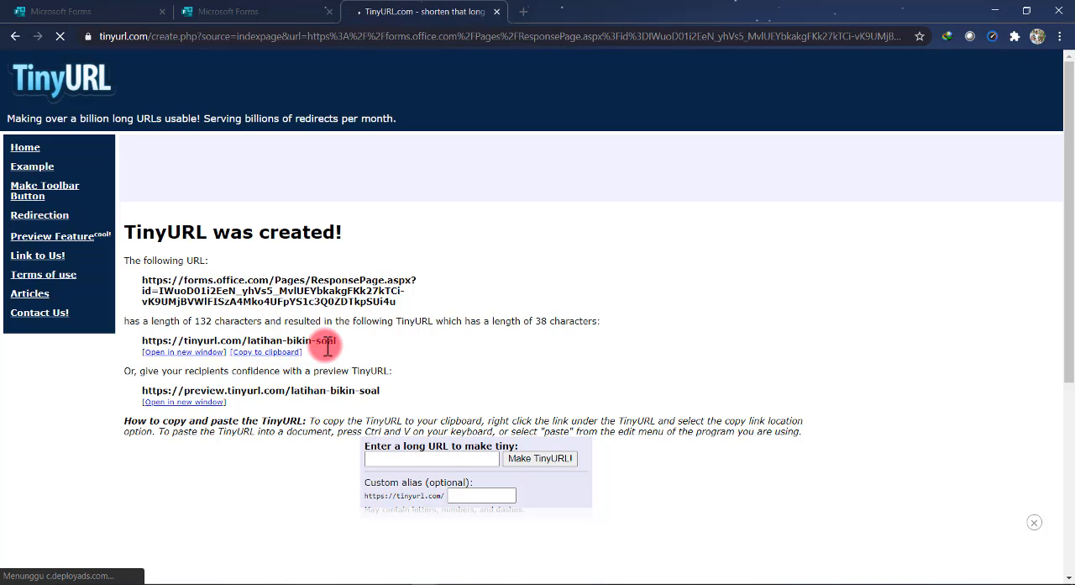
{"action": "left_click", "coordinate": [288, 353]}
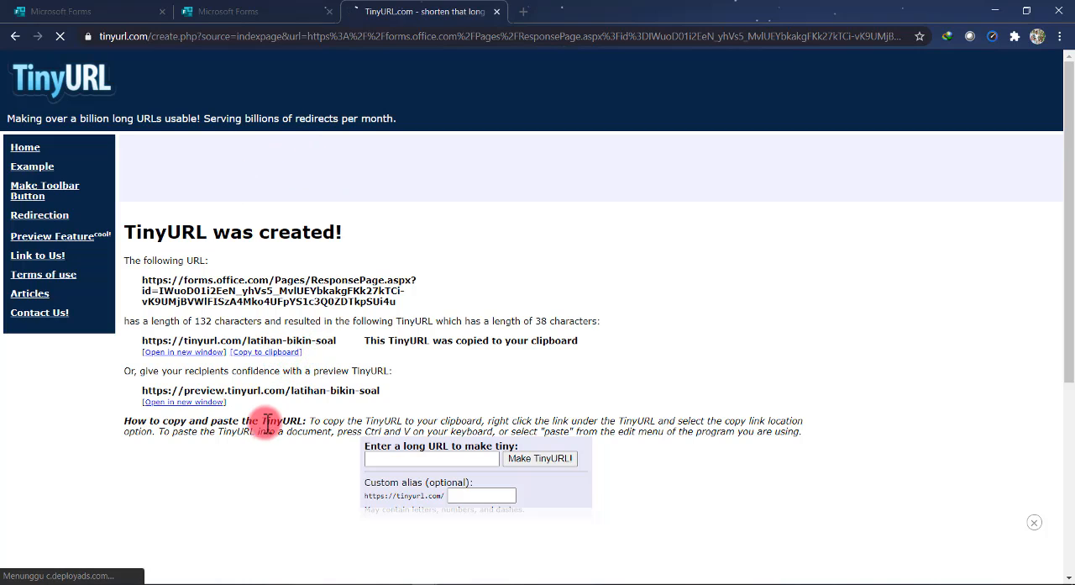
{"action": "left_click", "coordinate": [248, 575]}
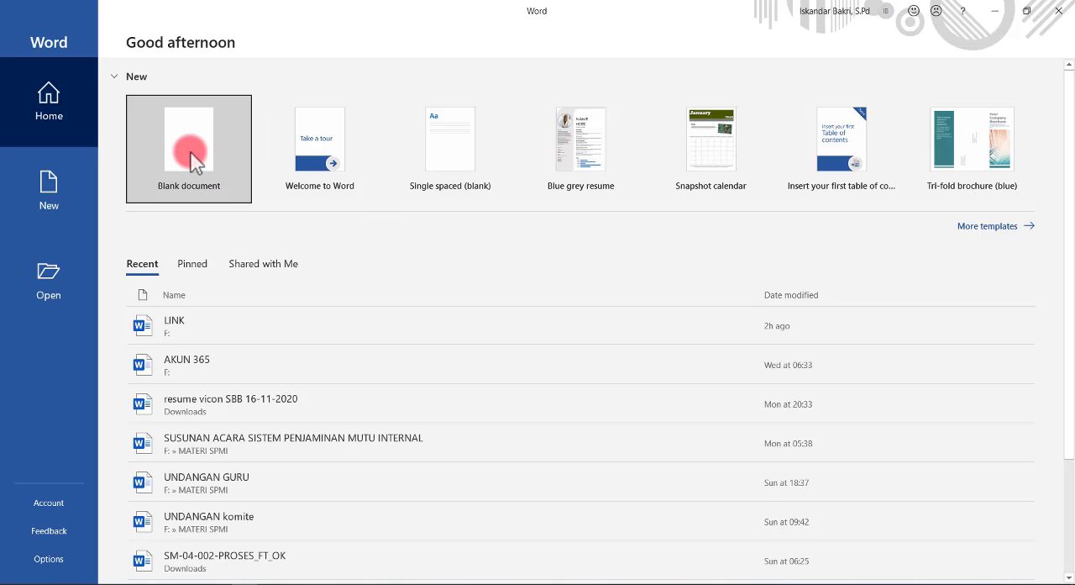
{"action": "left_click", "coordinate": [193, 164]}
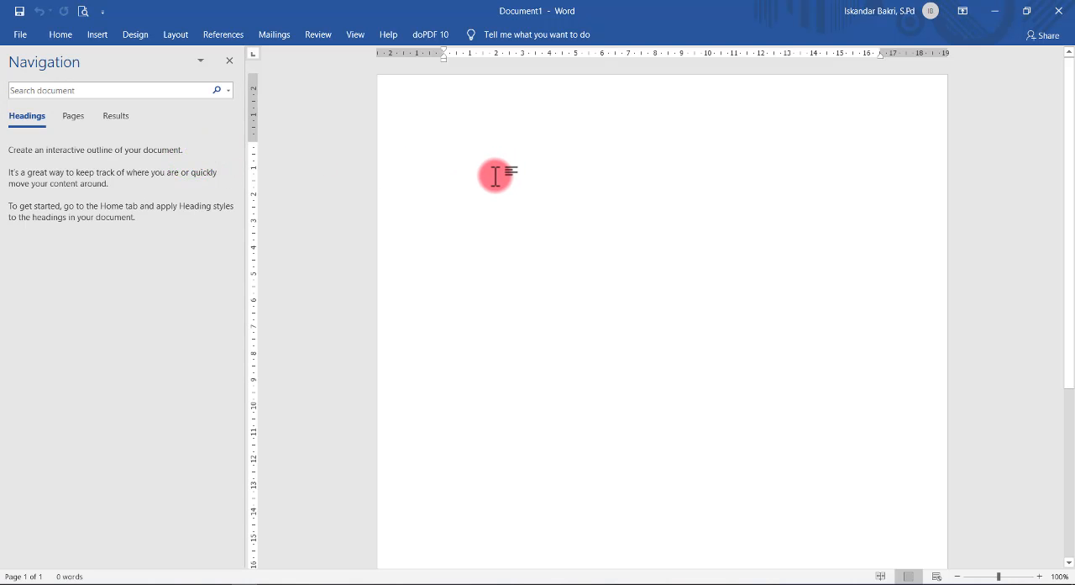
{"action": "type", "text": "Link Soal Biologi Kls X : https://tinyurl.com/latihan-bikin-soal"}
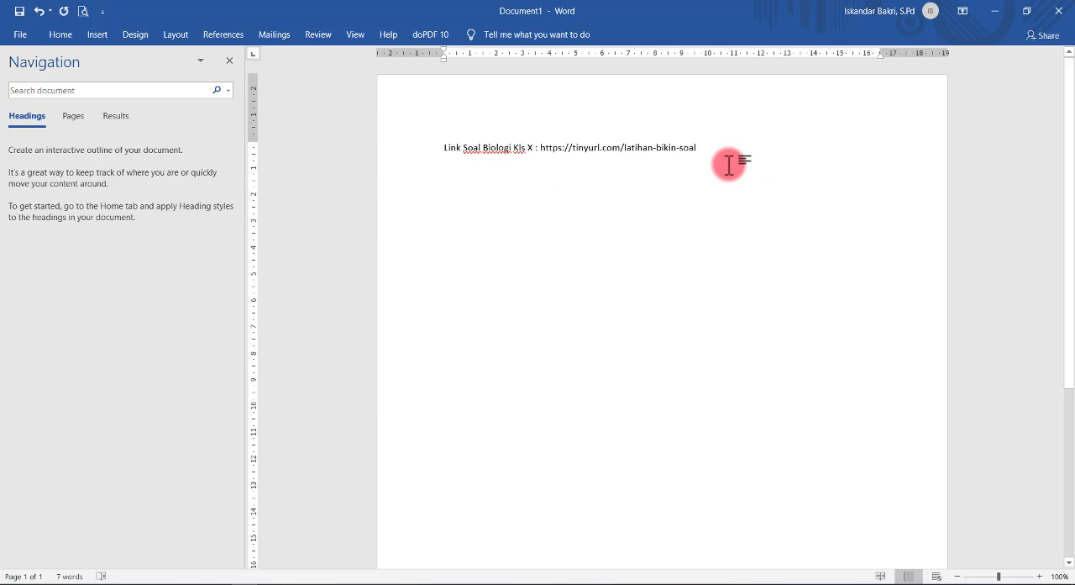
{"action": "key", "text": "Return"}
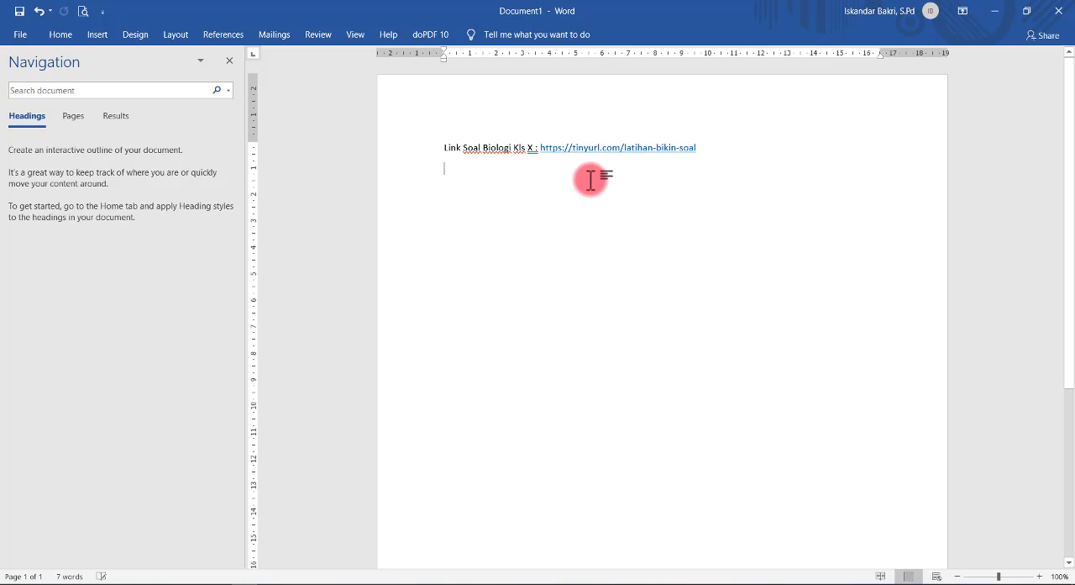
{"action": "left_click", "coordinate": [230, 65]}
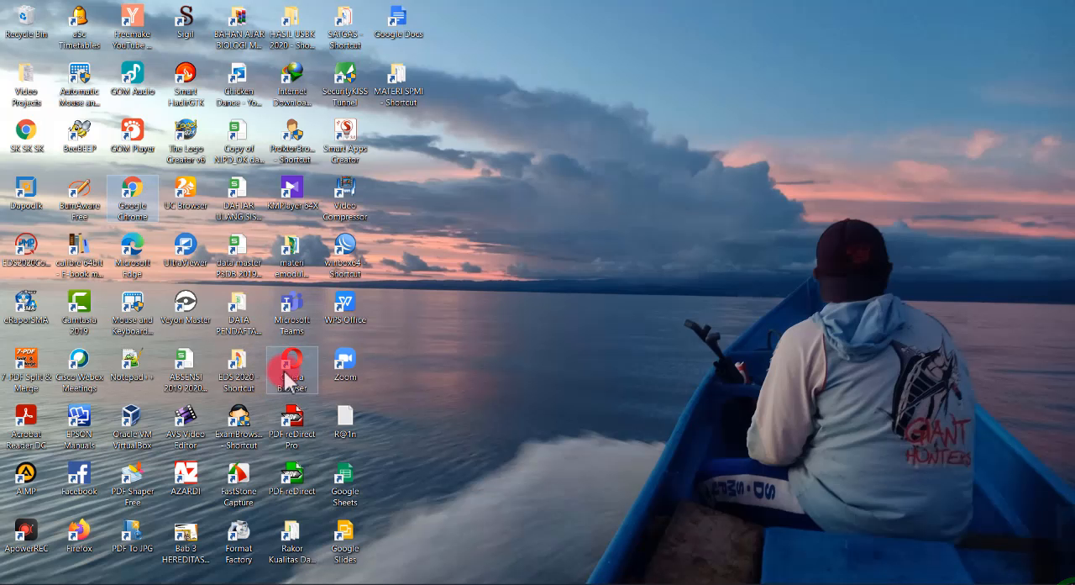
{"action": "left_click", "coordinate": [285, 367]}
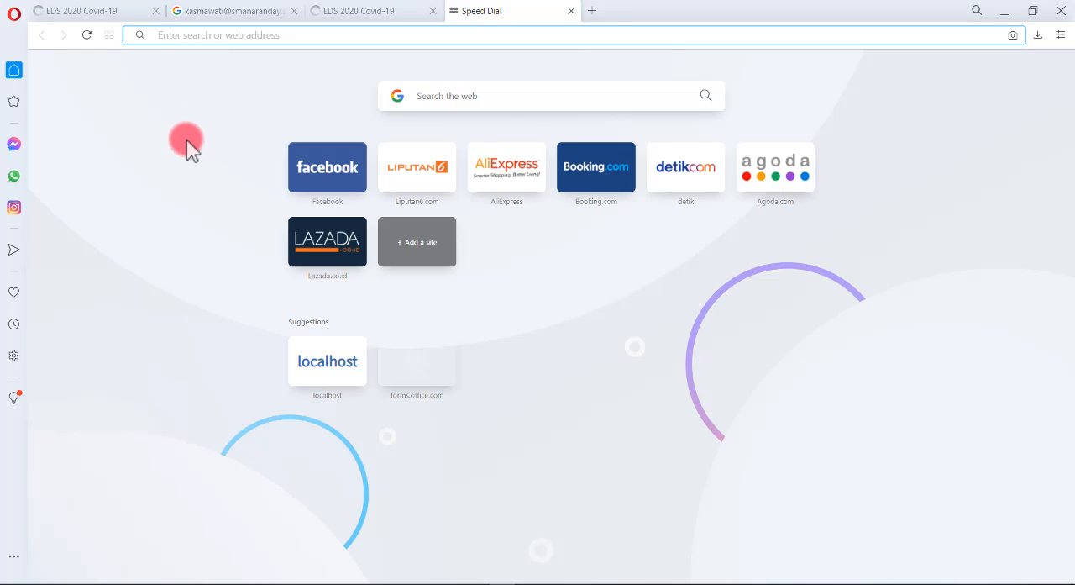
{"action": "key", "text": "ctrl+v"}
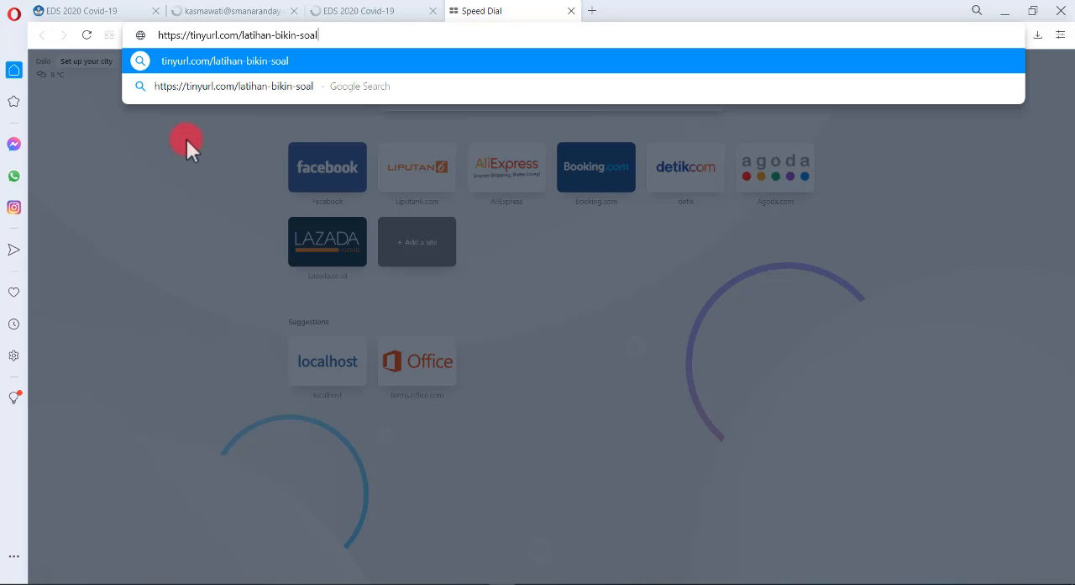
{"action": "key", "text": "Return"}
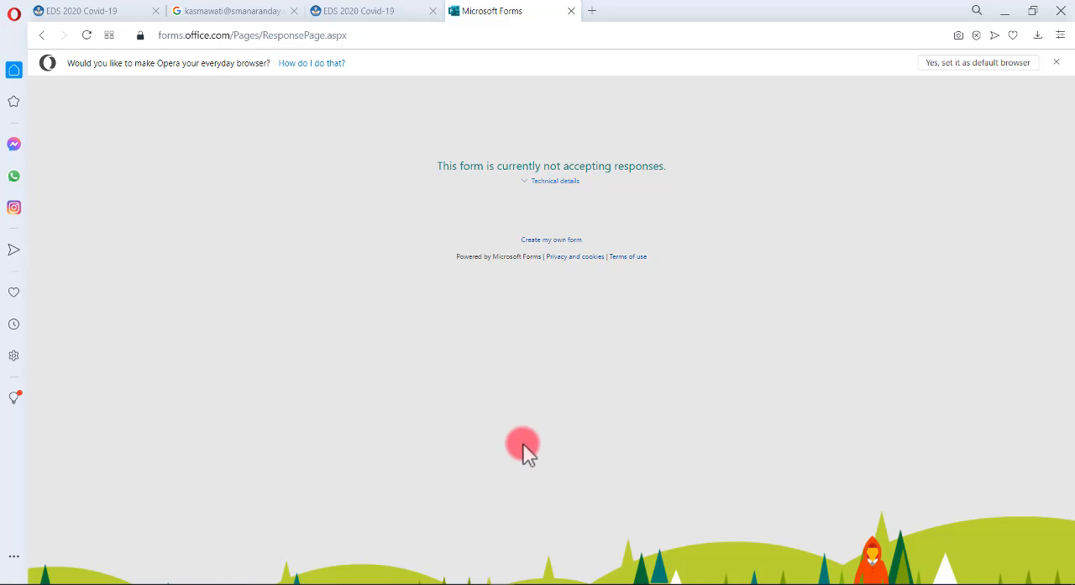
{"action": "left_click", "coordinate": [485, 583]}
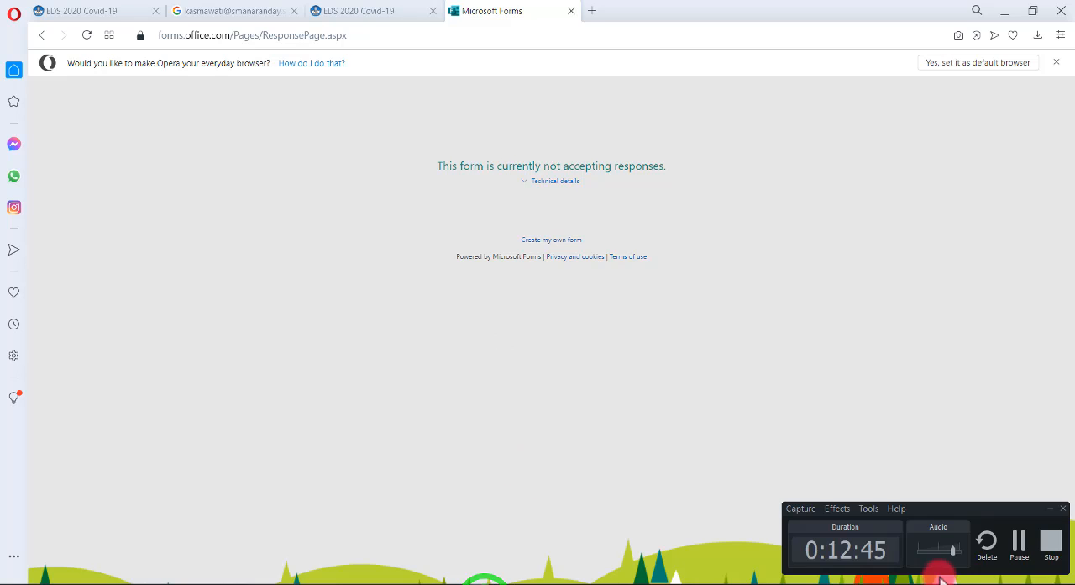